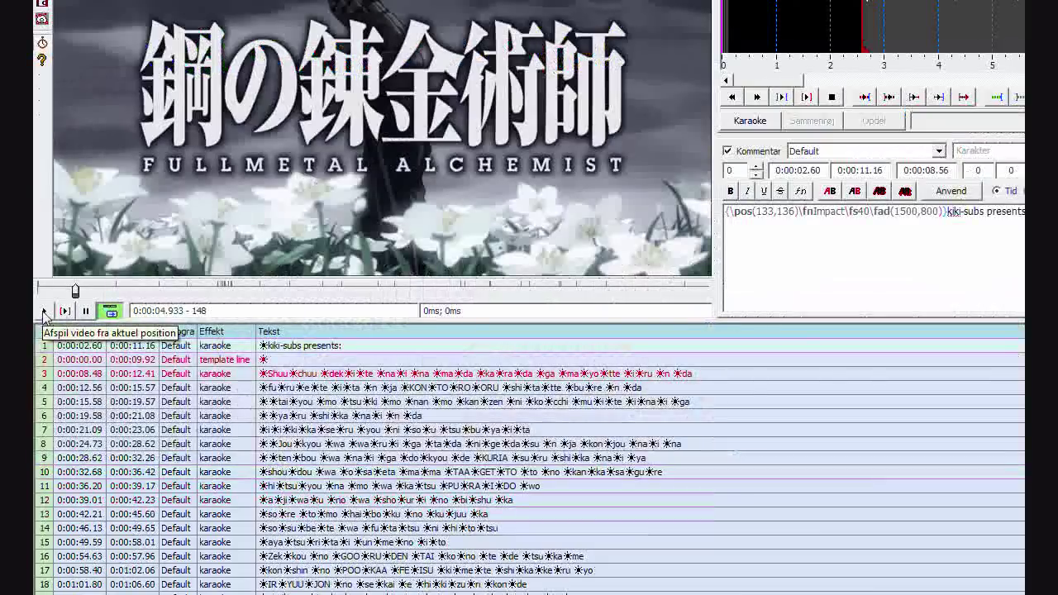
Step: Play the karaoke-subtitled video from the current position and close the subtitle editor
click(44, 311)
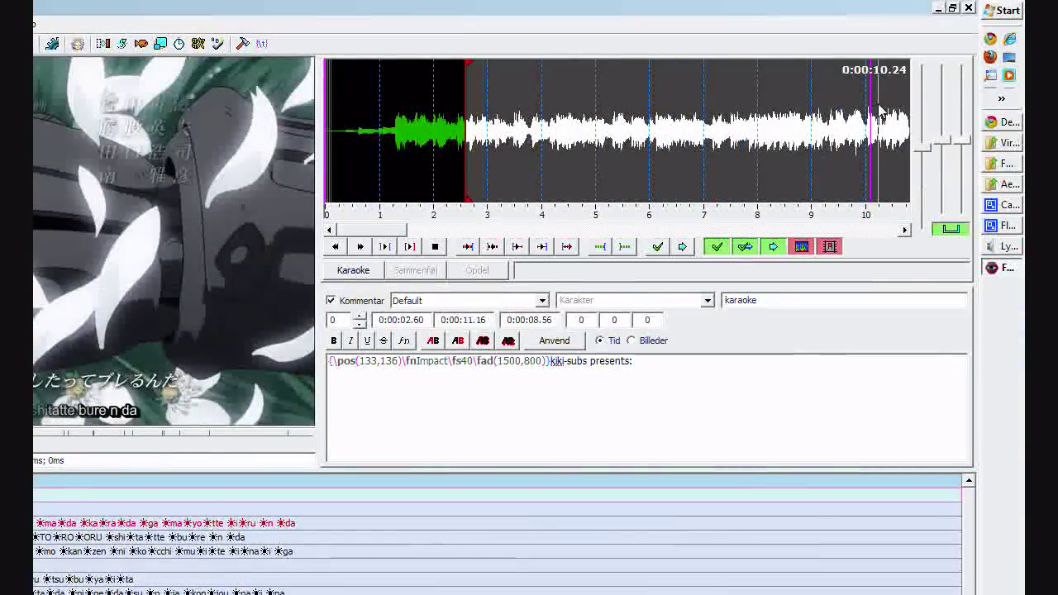
click(968, 9)
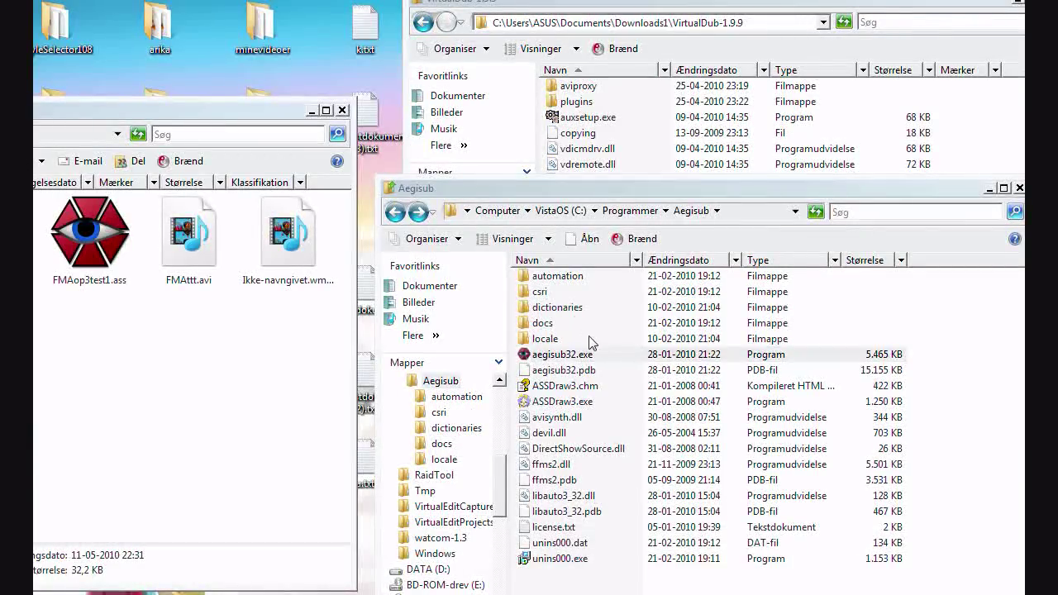
Step: Show the Aegisub installation folder's full path and highlight its Aegisub part
click(463, 217)
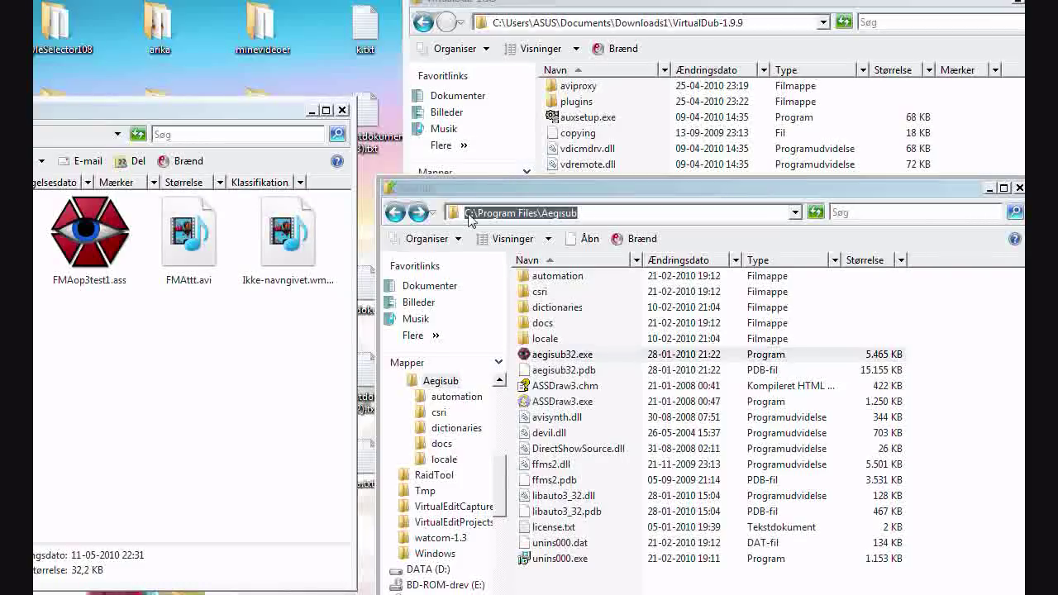
drag(544, 217, 579, 216)
click(583, 217)
drag(478, 217, 622, 223)
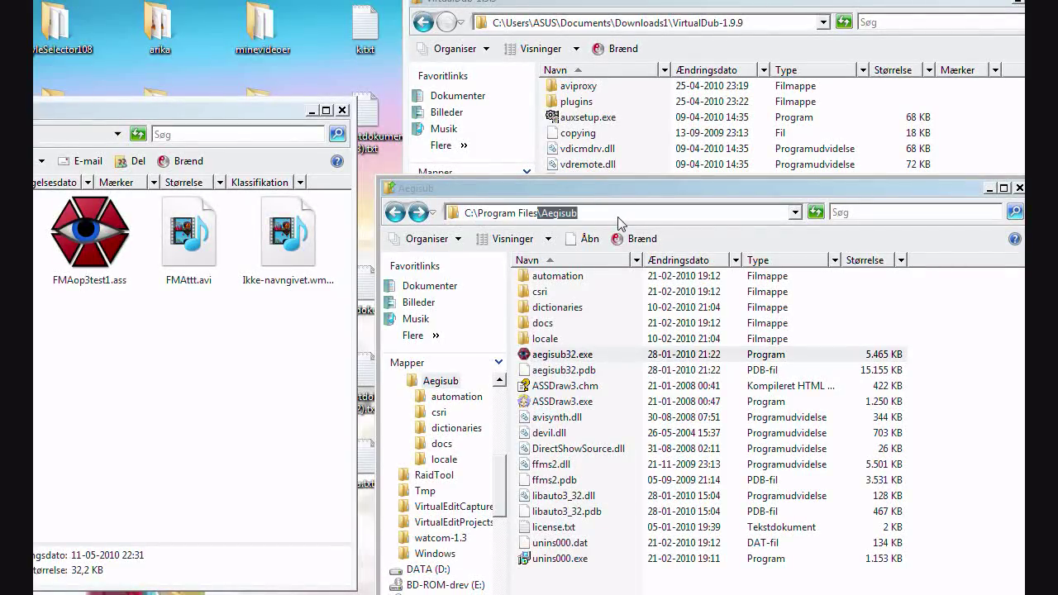
Step: Open the csri folder inside the Aegisub folder and select VSFilter-Aegisub.dll
click(541, 297)
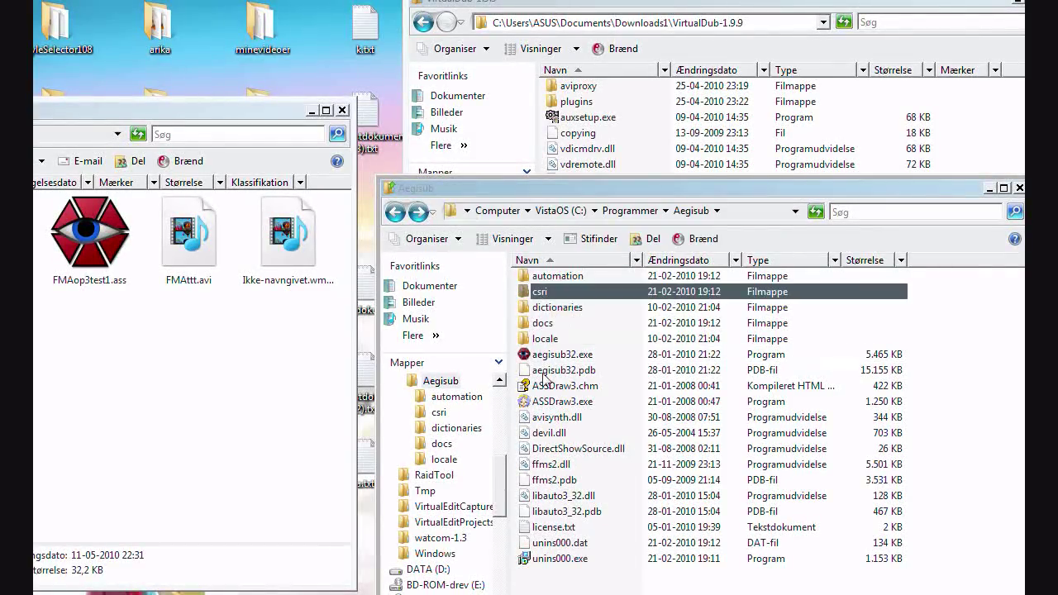
double_click(544, 298)
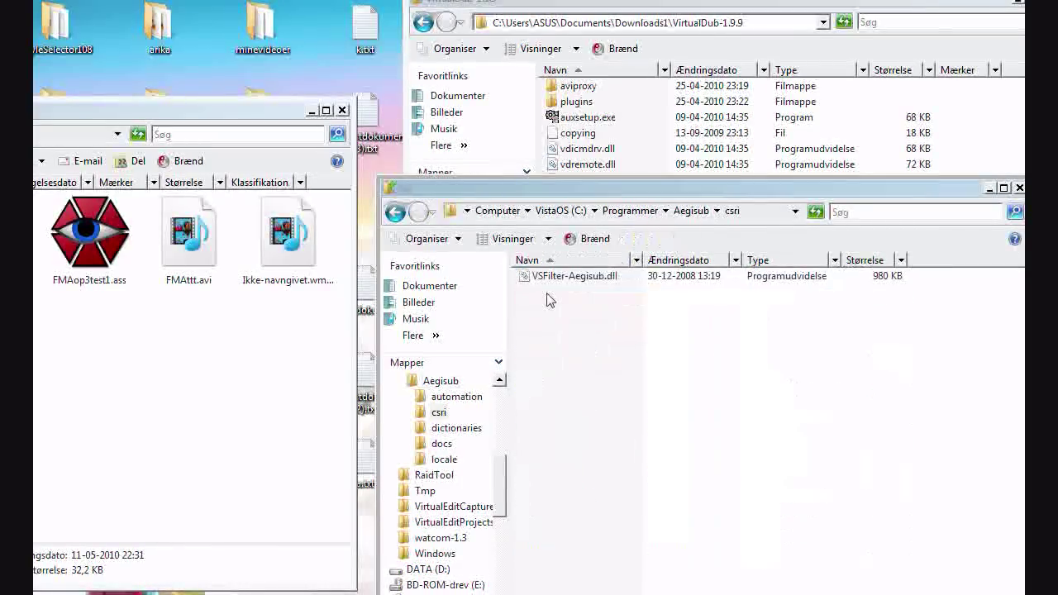
click(551, 279)
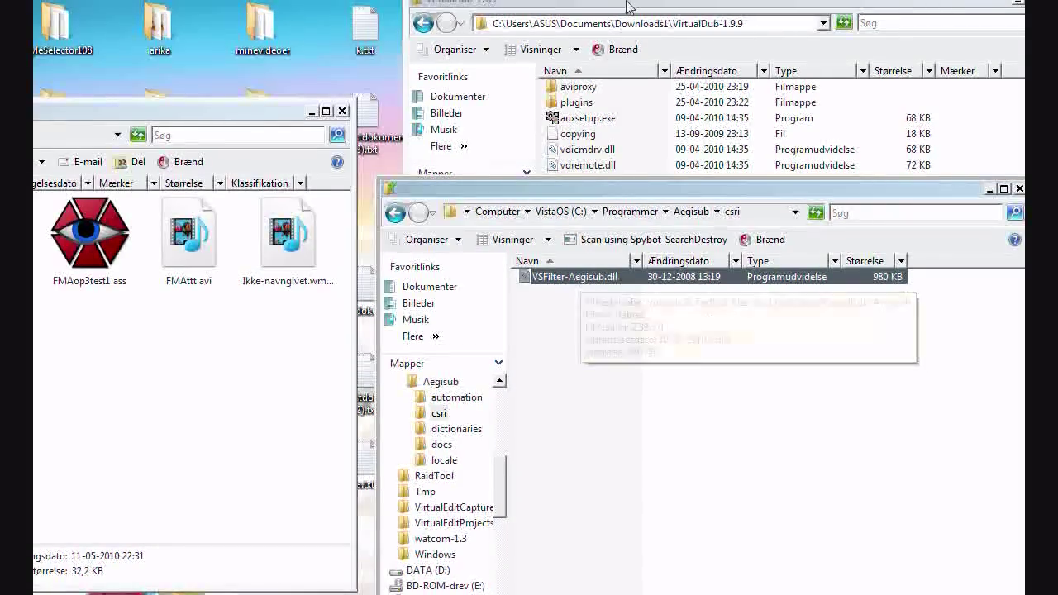
Step: Bring the VirtualDub folder window forward and highlight VirtualDub-1.9.9 in its path
click(690, 23)
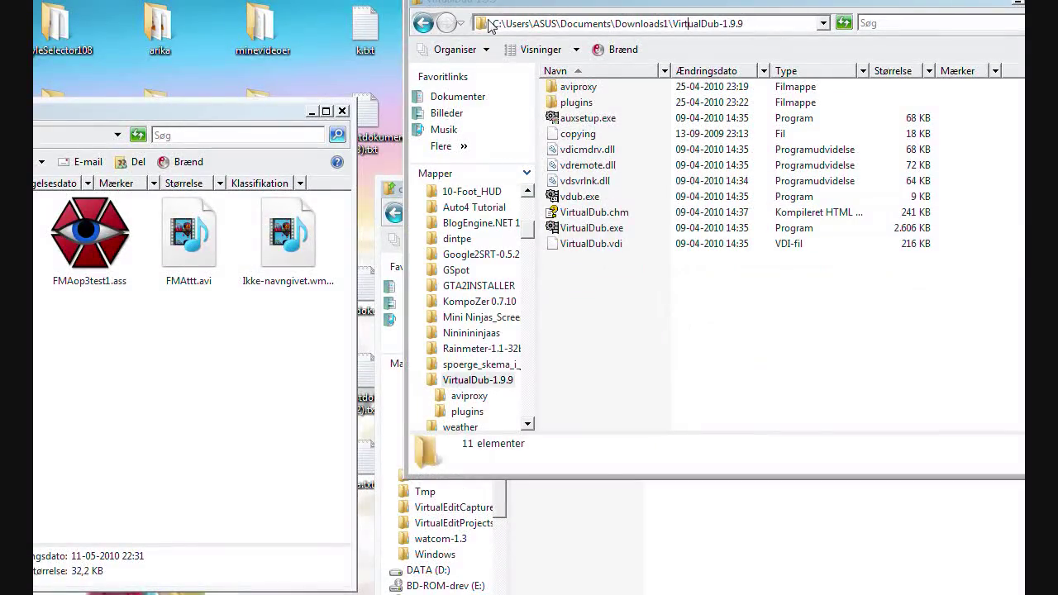
drag(743, 23, 671, 20)
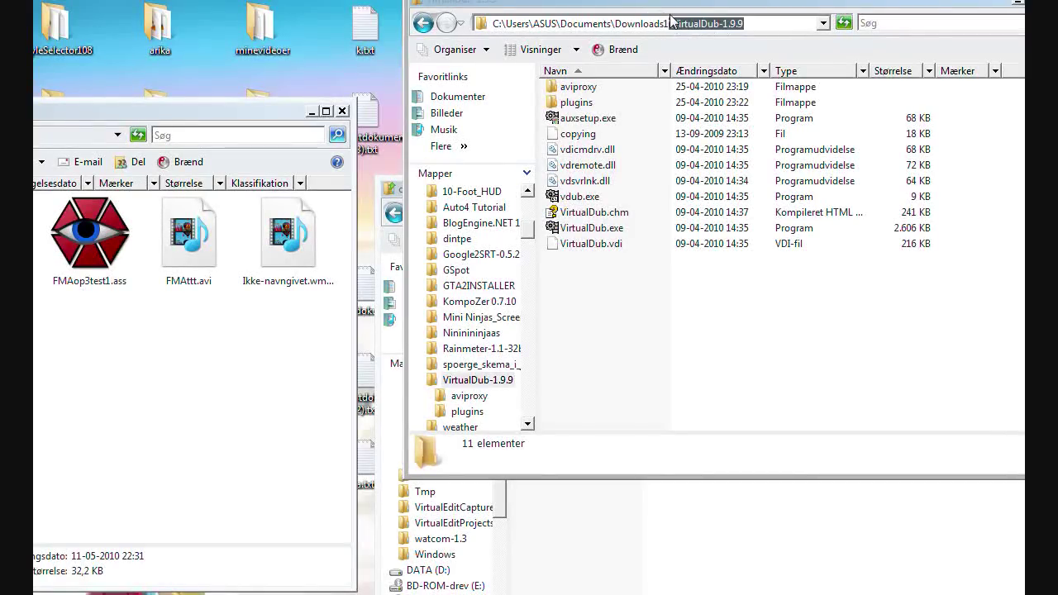
click(677, 25)
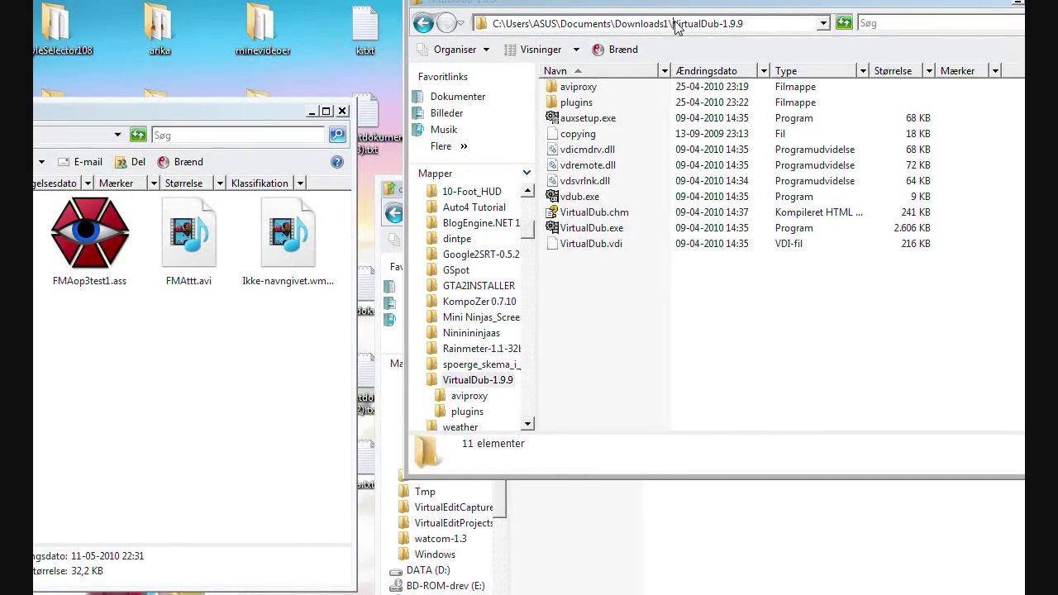
drag(677, 25, 744, 25)
click(744, 25)
Step: Switch to Chrome and search the web for "virtual dub" in a new tab
click(997, 123)
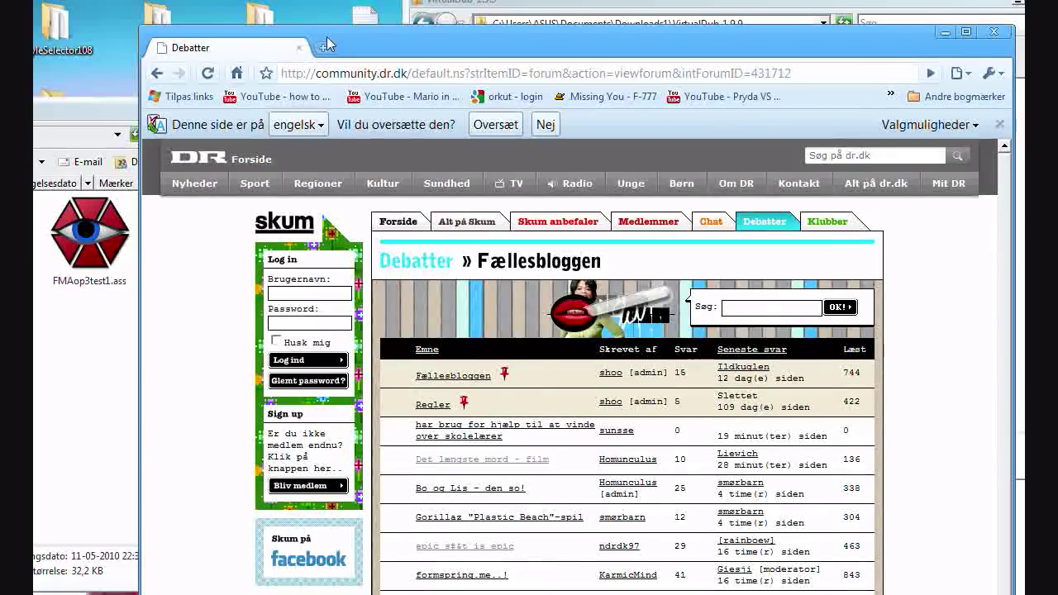
click(326, 47)
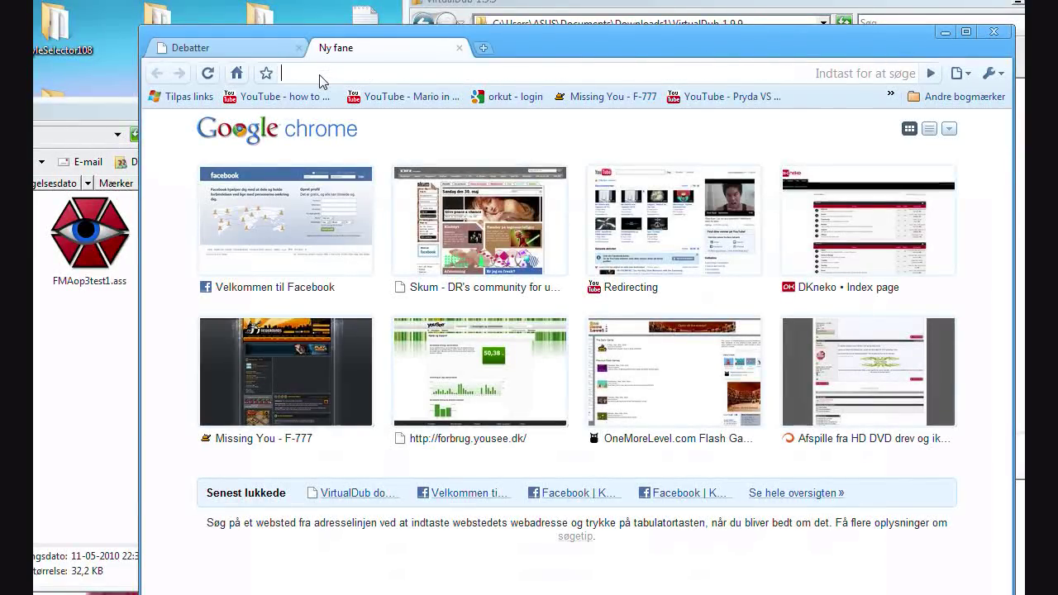
text(virtual dub)
key(Return)
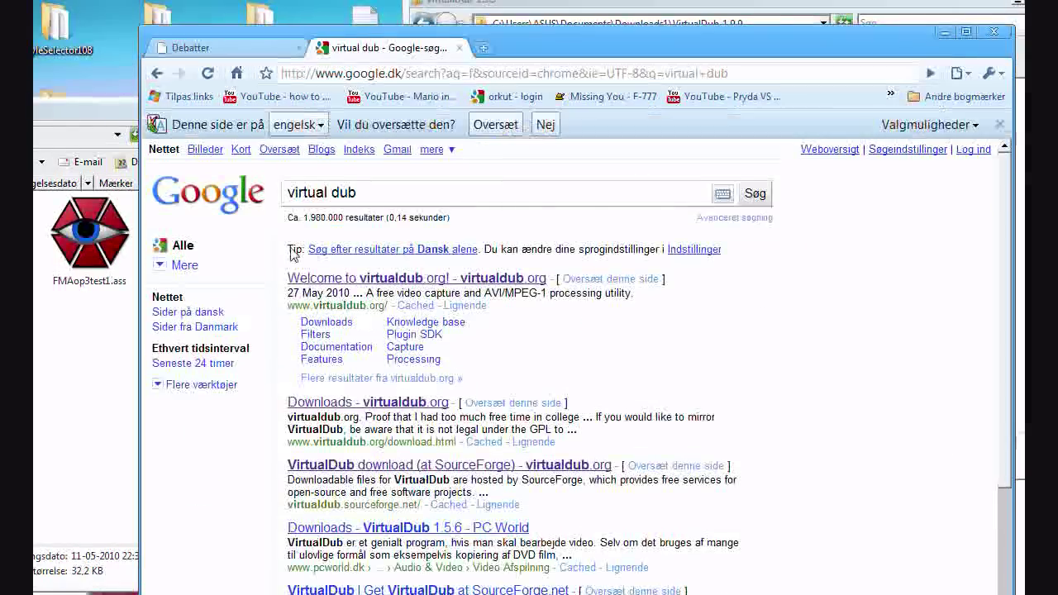
Step: Go through virtualdub.org's download page to SourceForge and request the 1.9.9 32-bit release build, VirtualDub-1.9.9.zip
click(357, 278)
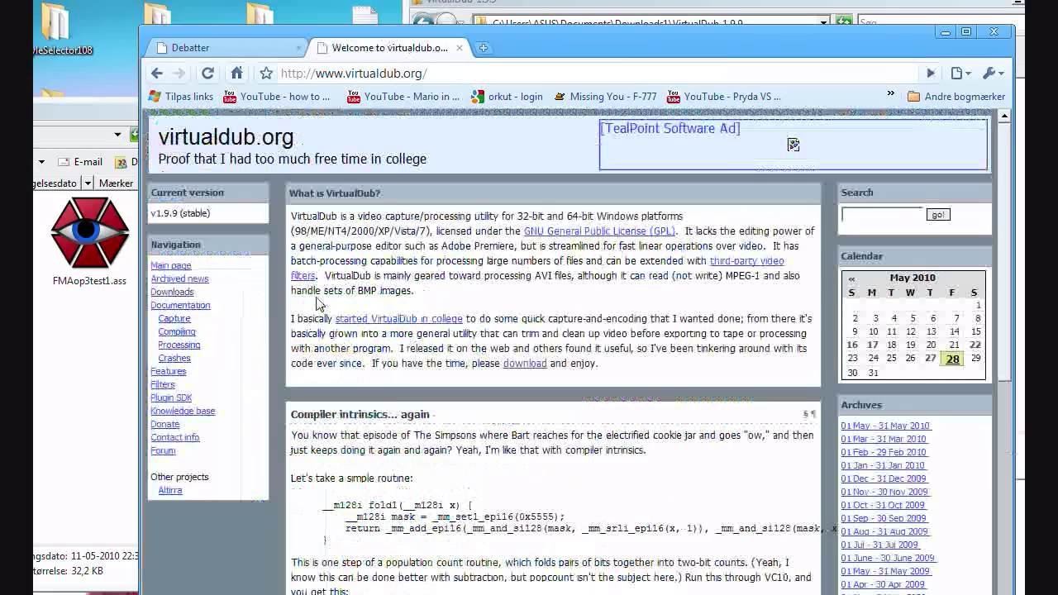
click(172, 292)
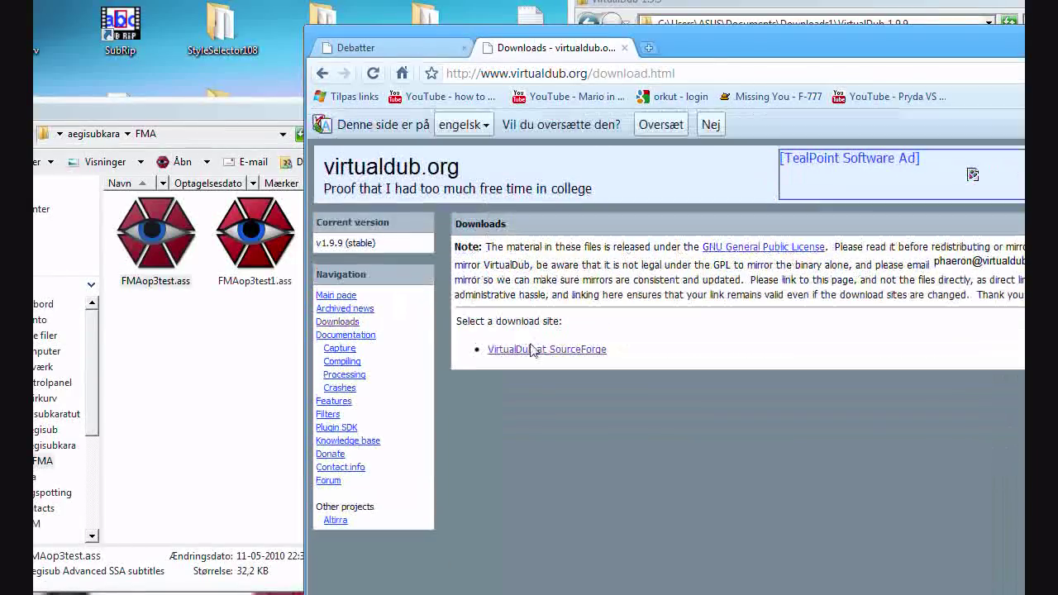
click(532, 350)
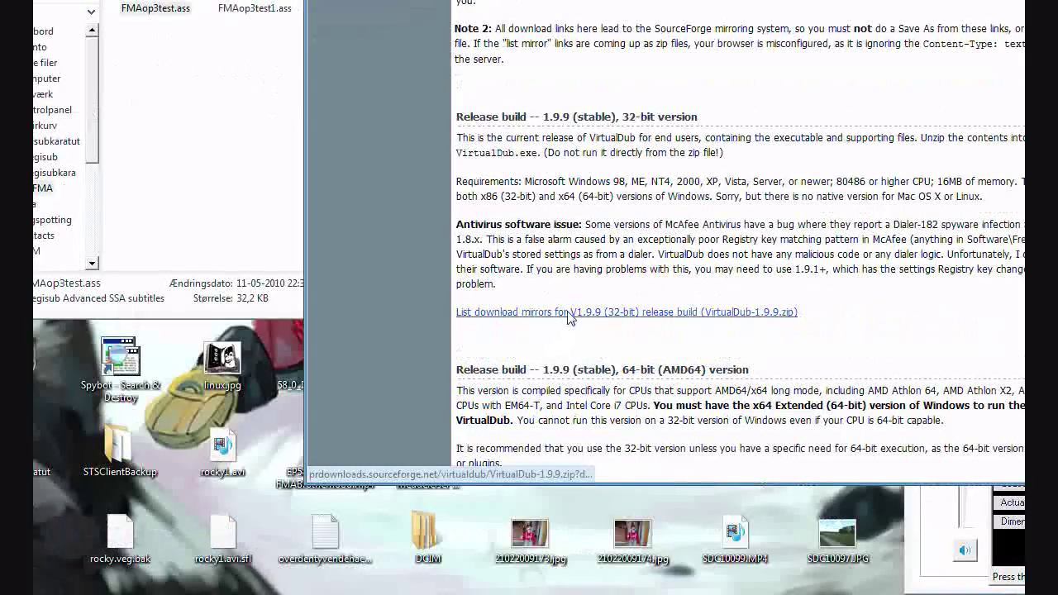
click(569, 313)
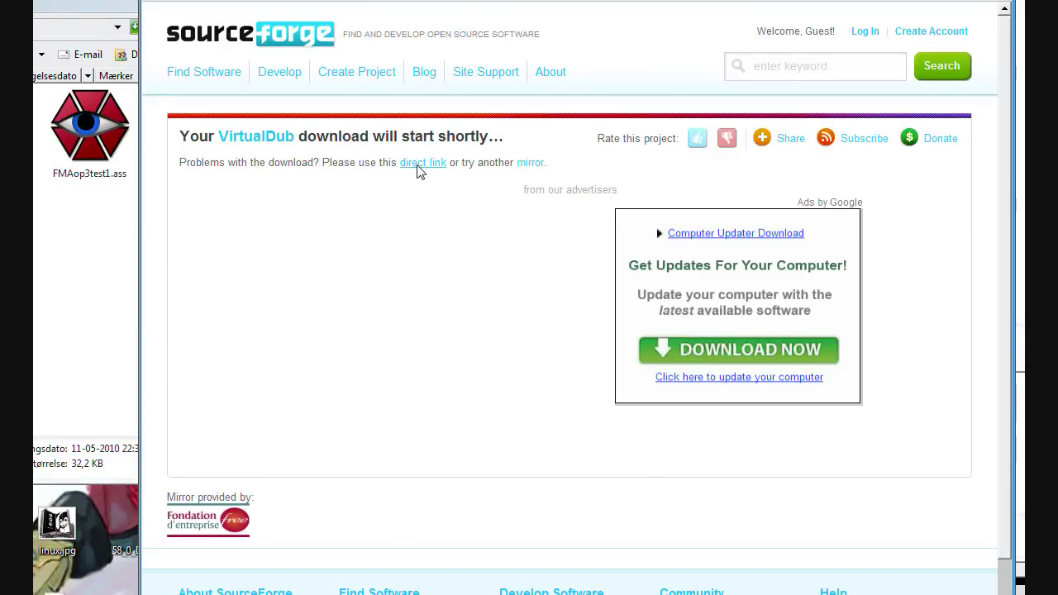
click(419, 170)
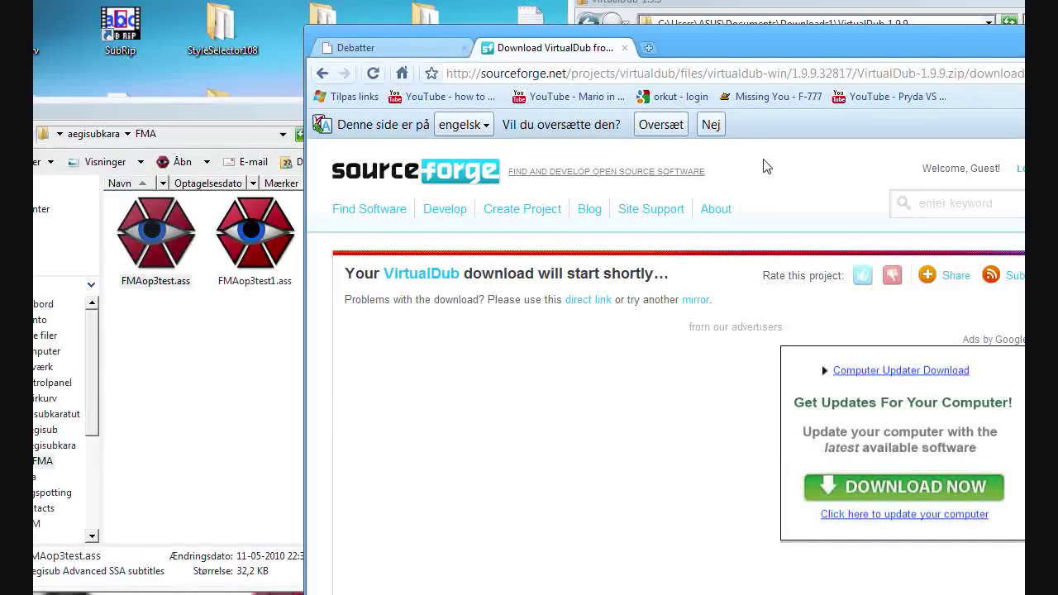
Step: Return from the browser to the VirtualDub-1.9.9 folder, launch VirtualDub.exe for a brief look, and close it
click(435, 48)
click(694, 6)
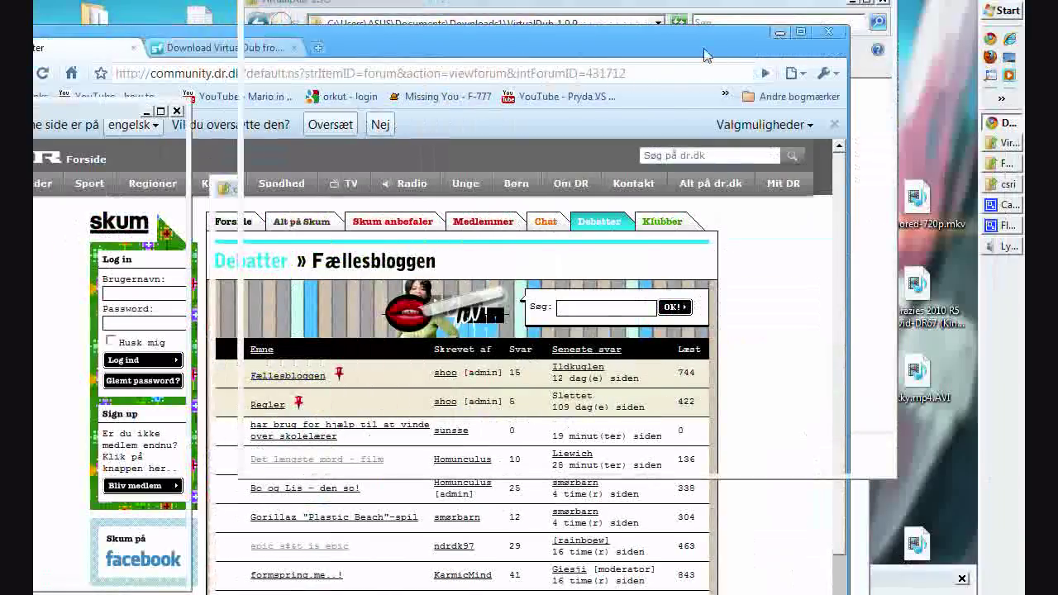
drag(472, 320, 418, 83)
click(466, 355)
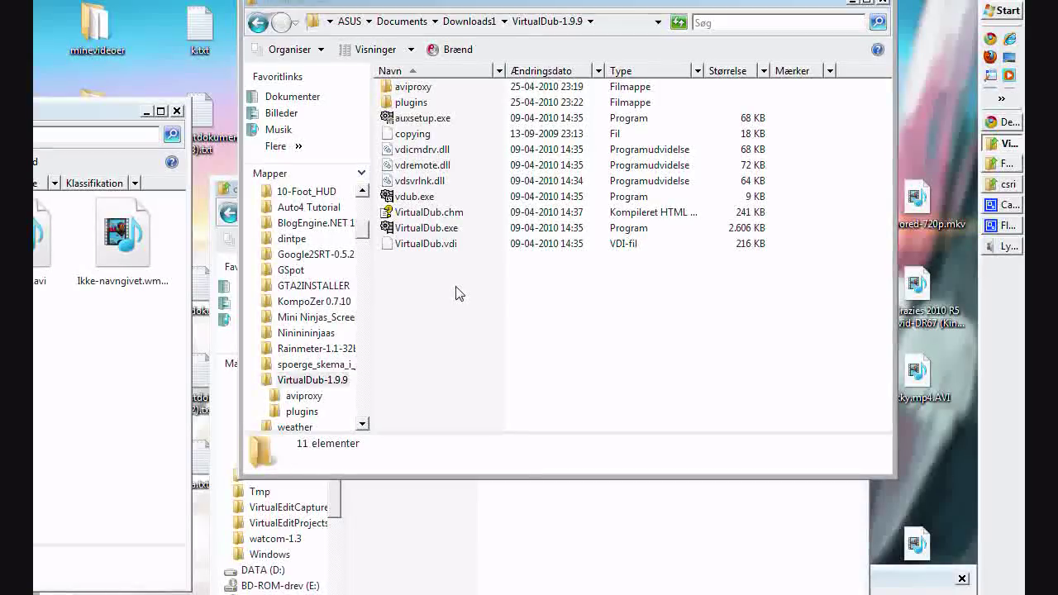
double_click(426, 228)
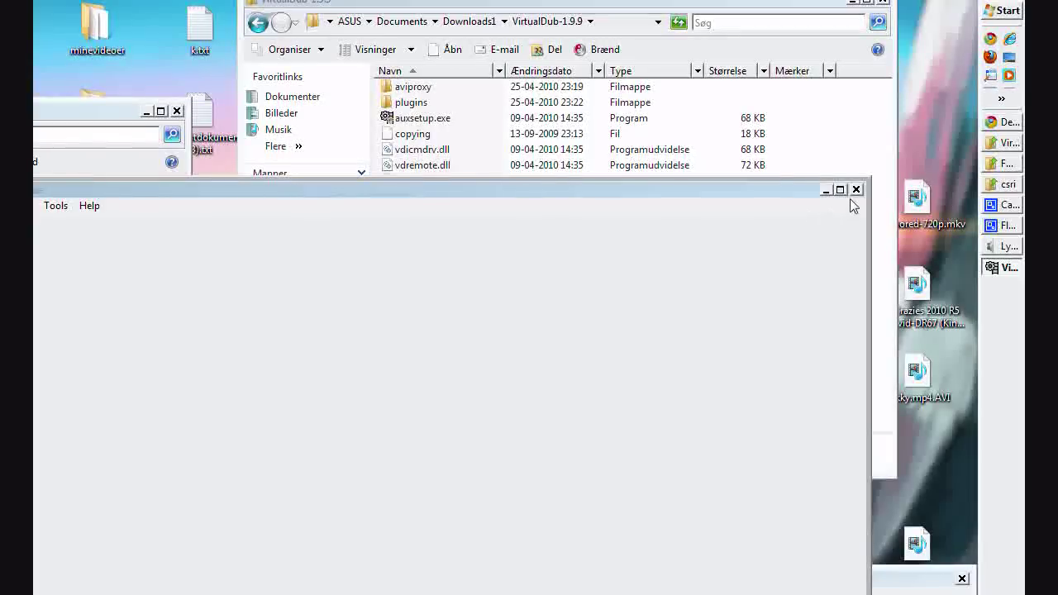
click(860, 189)
Step: Copy VSFilter-Aegisub.dll from Aegisub's csri folder
click(1017, 188)
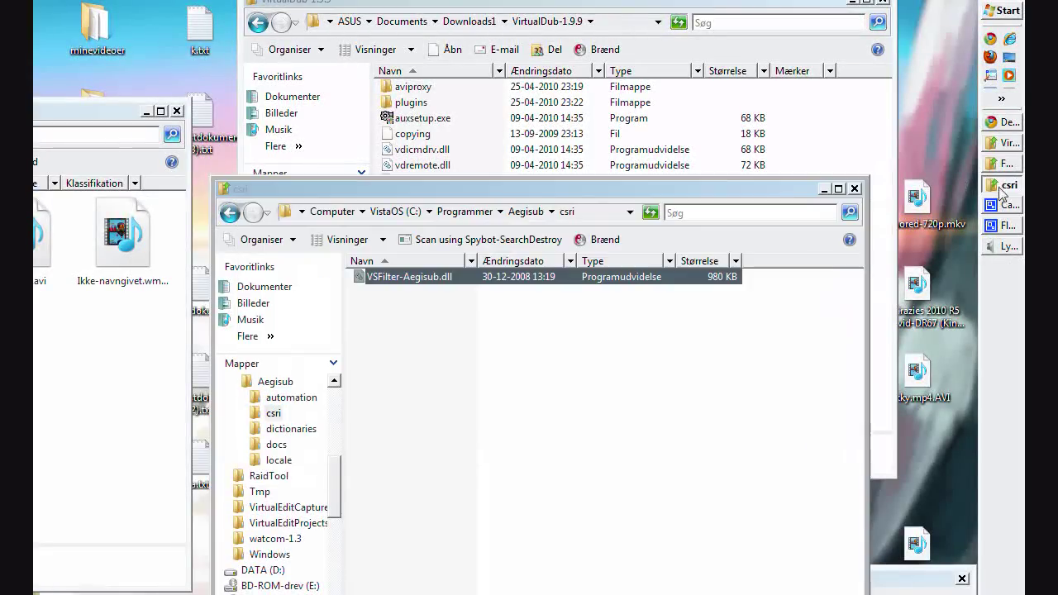
right_click(439, 268)
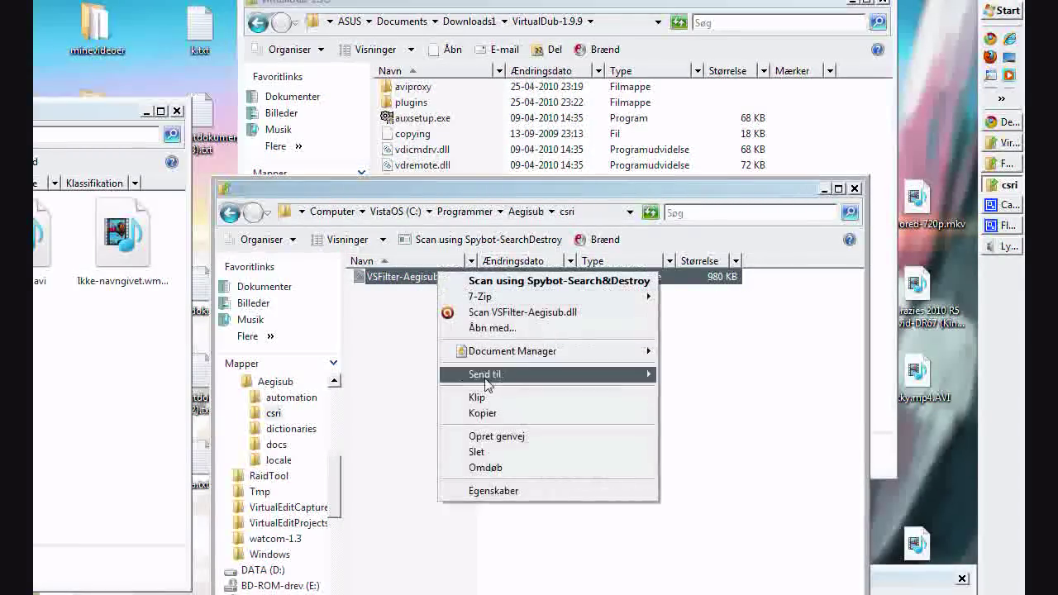
click(476, 412)
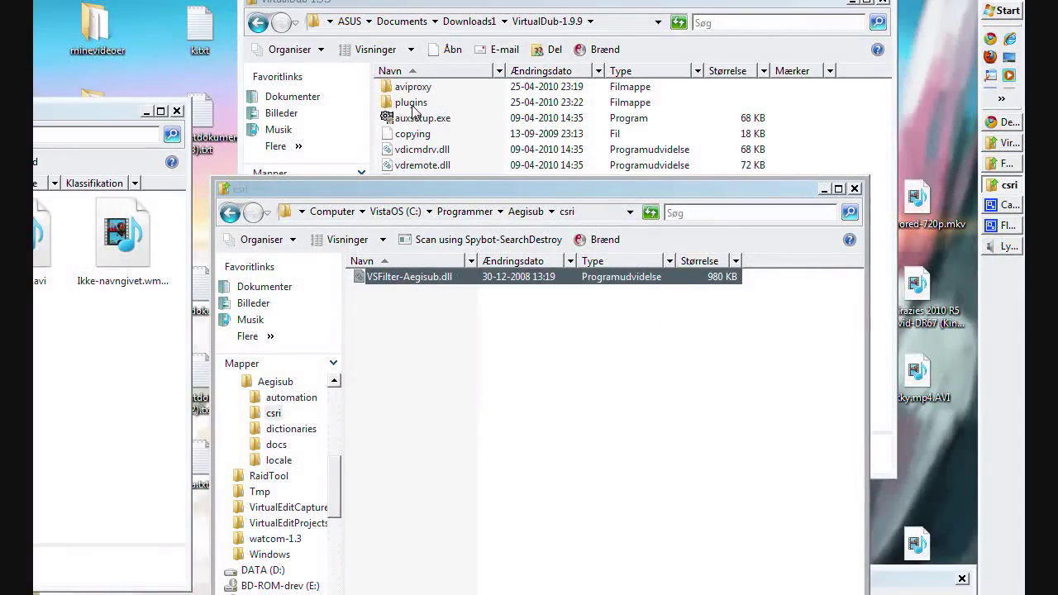
Step: Open the plugins folder inside VirtualDub-1.9.9 as the destination for the copied filter file
click(414, 110)
double_click(423, 103)
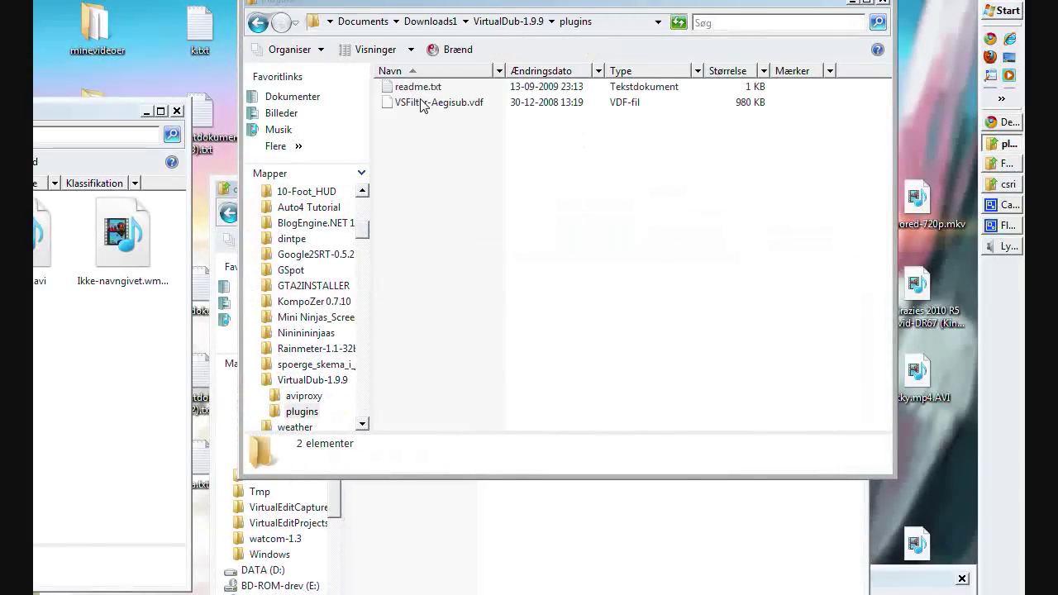
right_click(423, 150)
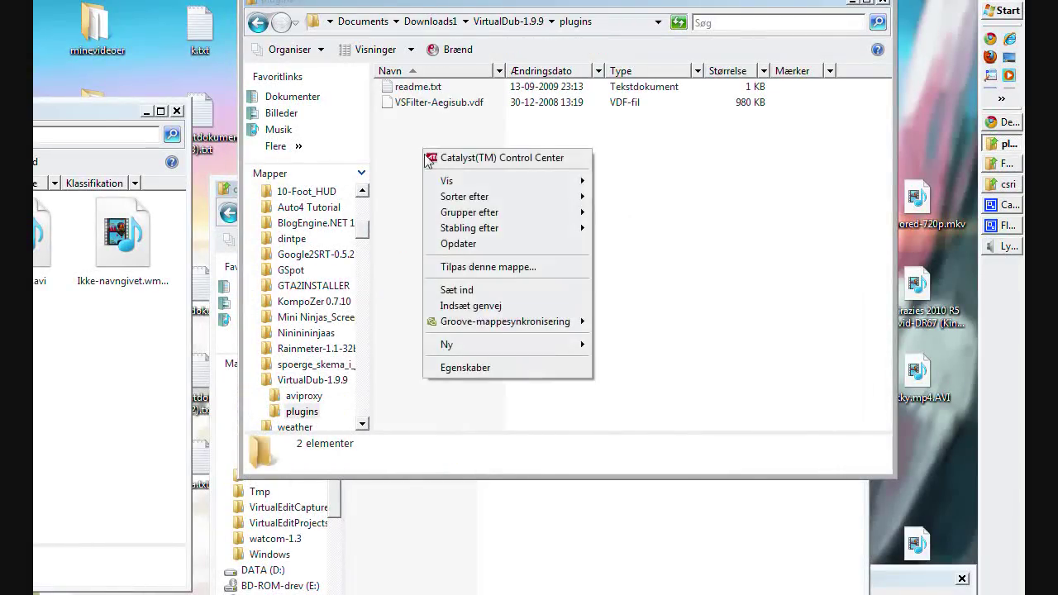
click(404, 239)
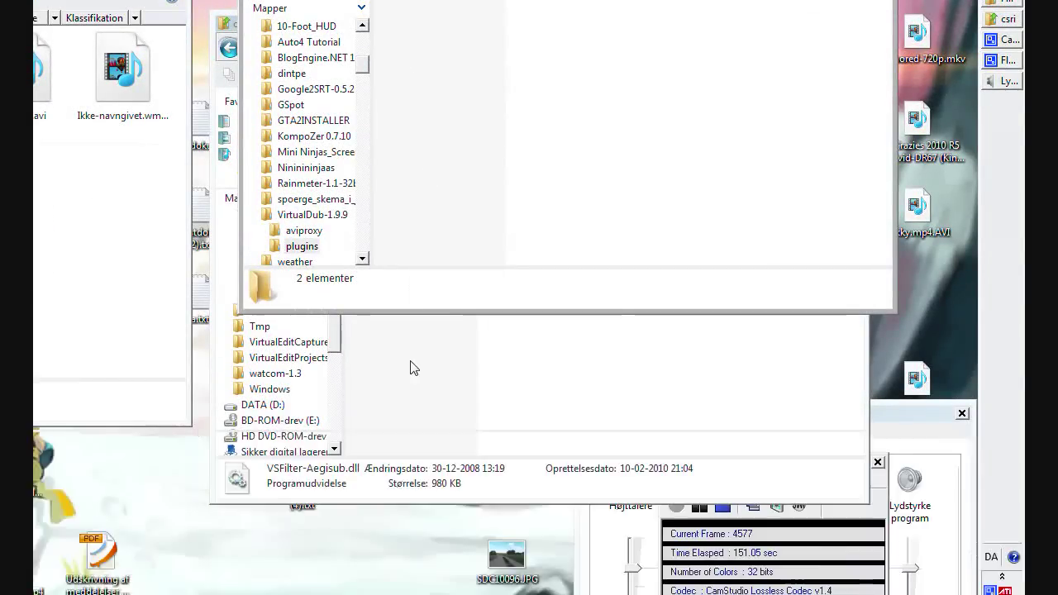
Step: Place the csri window just below the plugins file list and compare VSFilter-Aegisub.dll with VSFilter-Aegisub.vdf
click(491, 190)
drag(491, 190, 522, 130)
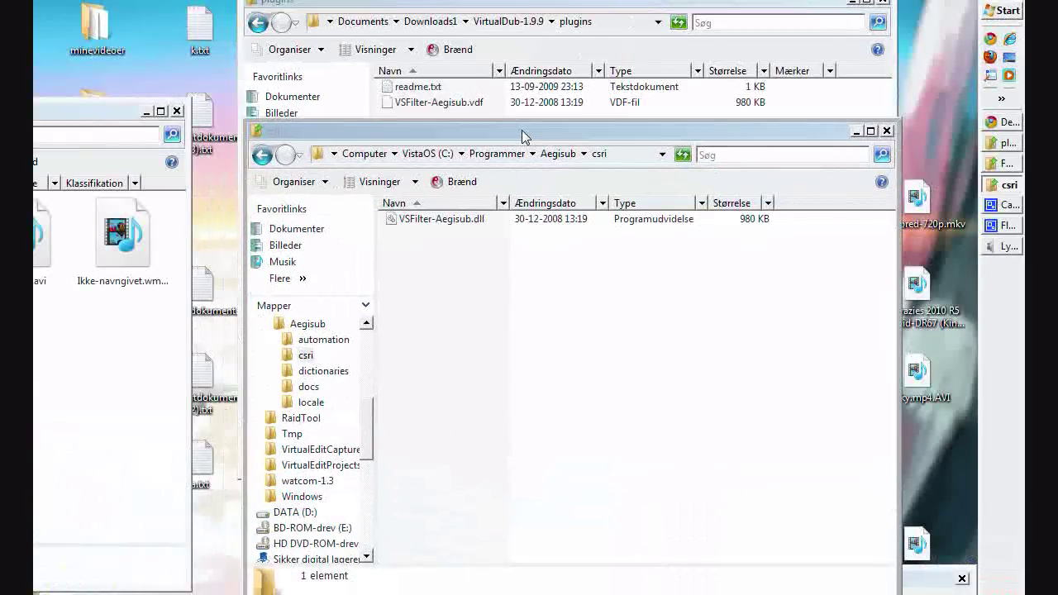
click(467, 105)
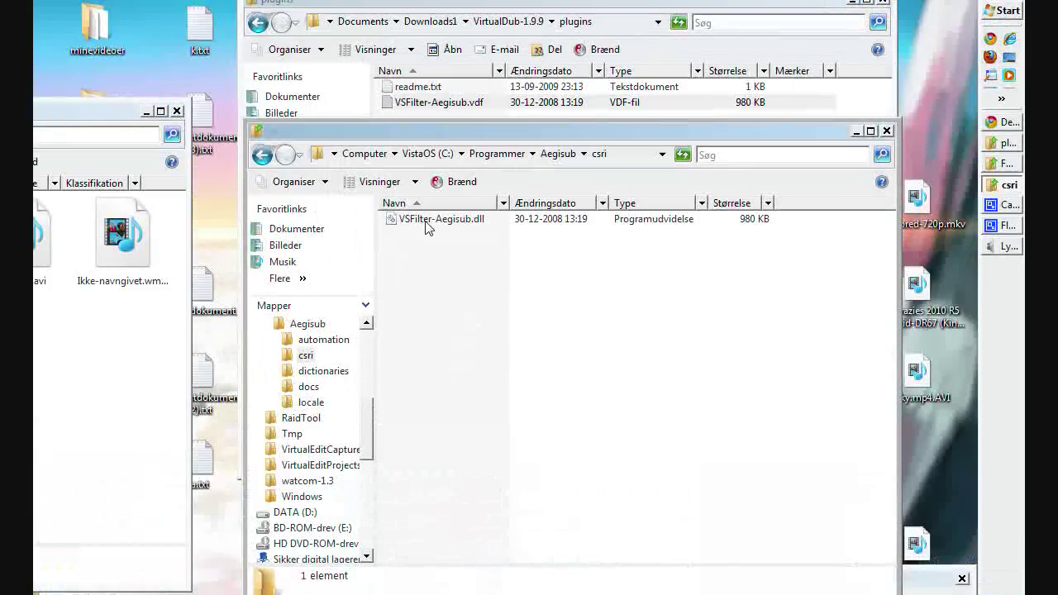
mouse_move(436, 224)
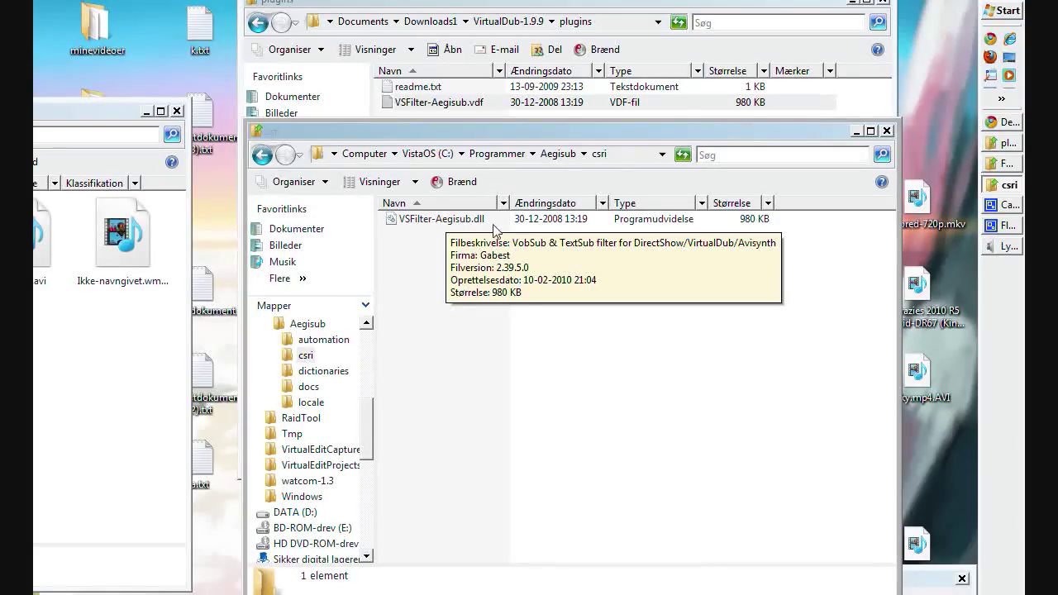
Step: Start renaming VSFilter-Aegisub.vdf in the plugins folder, highlight its vdf extension, and leave the name as it is
right_click(484, 105)
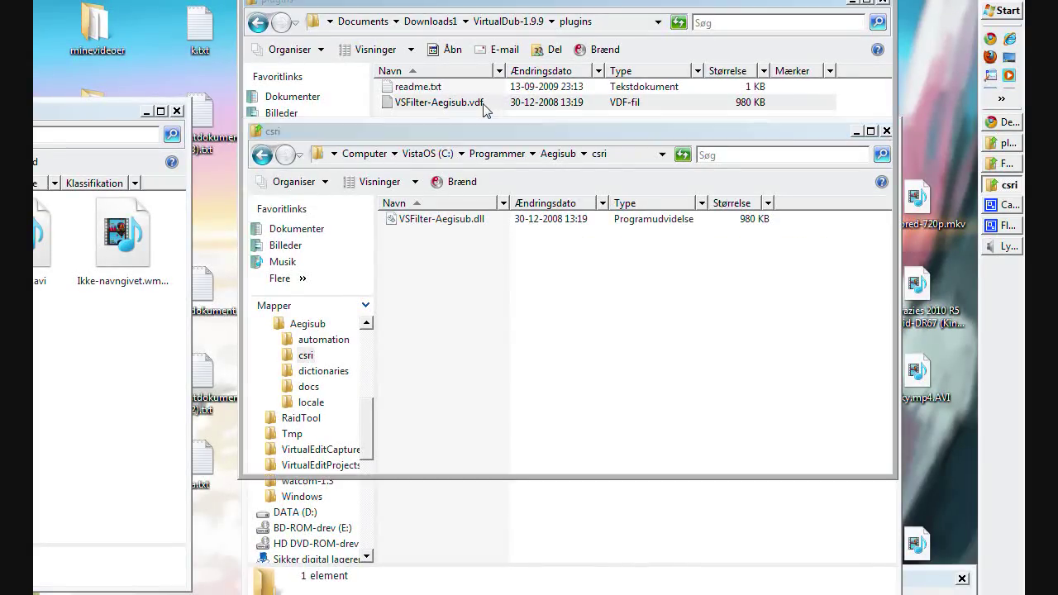
click(526, 323)
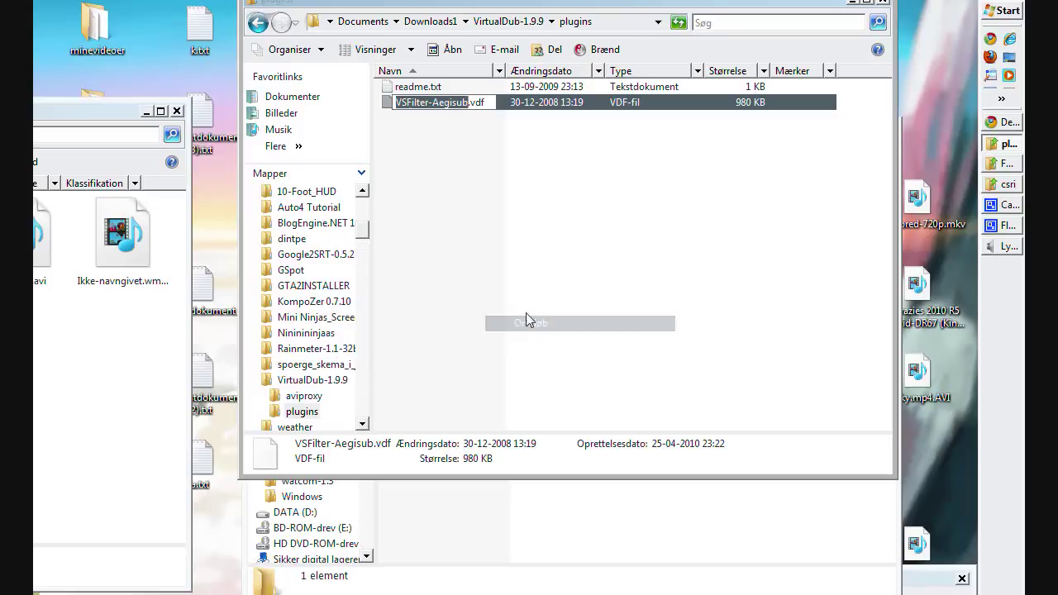
click(475, 102)
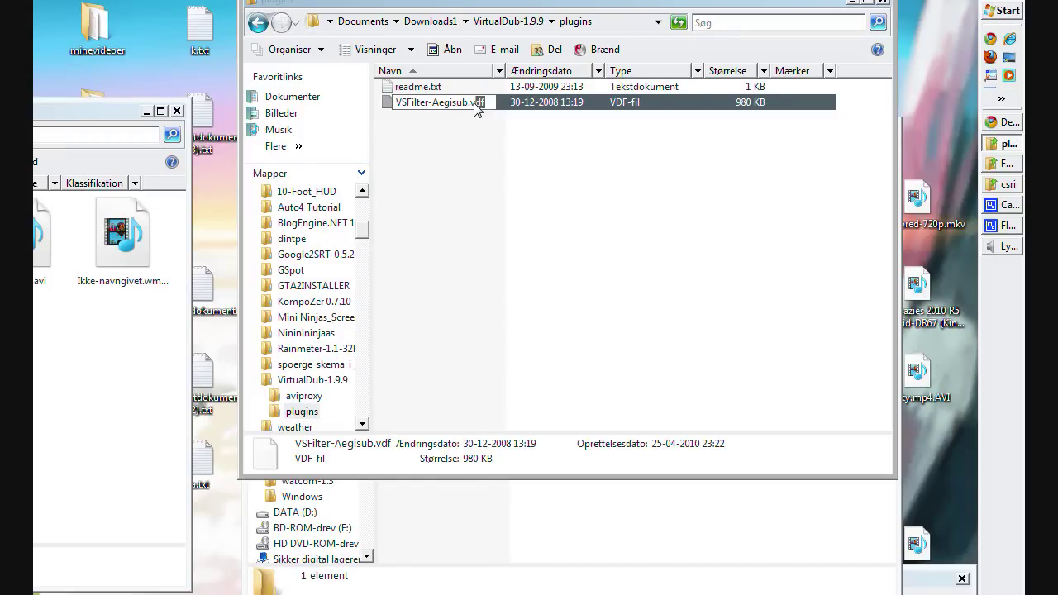
click(476, 146)
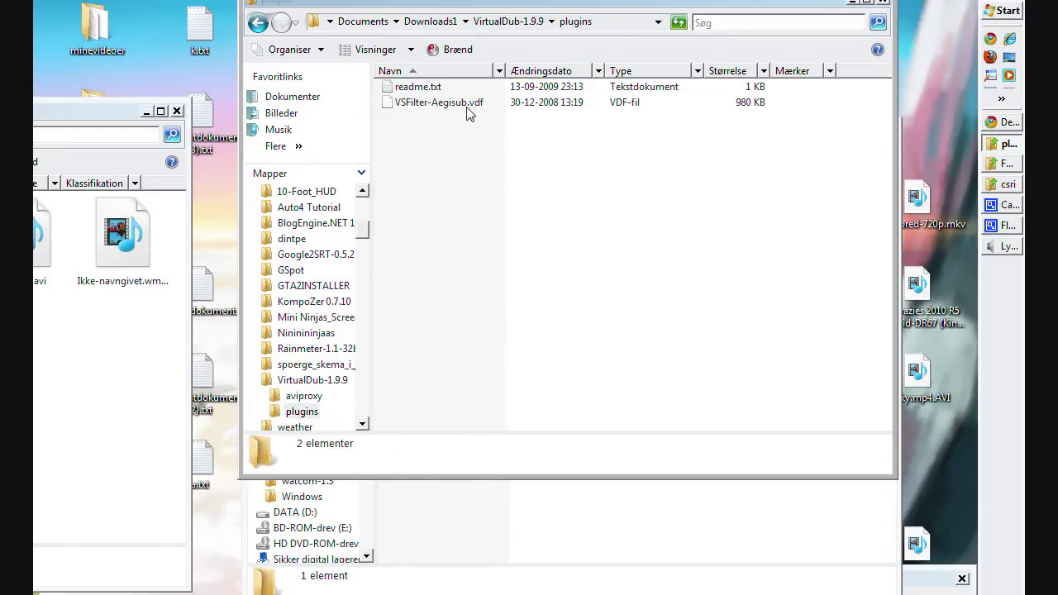
click(411, 50)
click(326, 52)
click(313, 51)
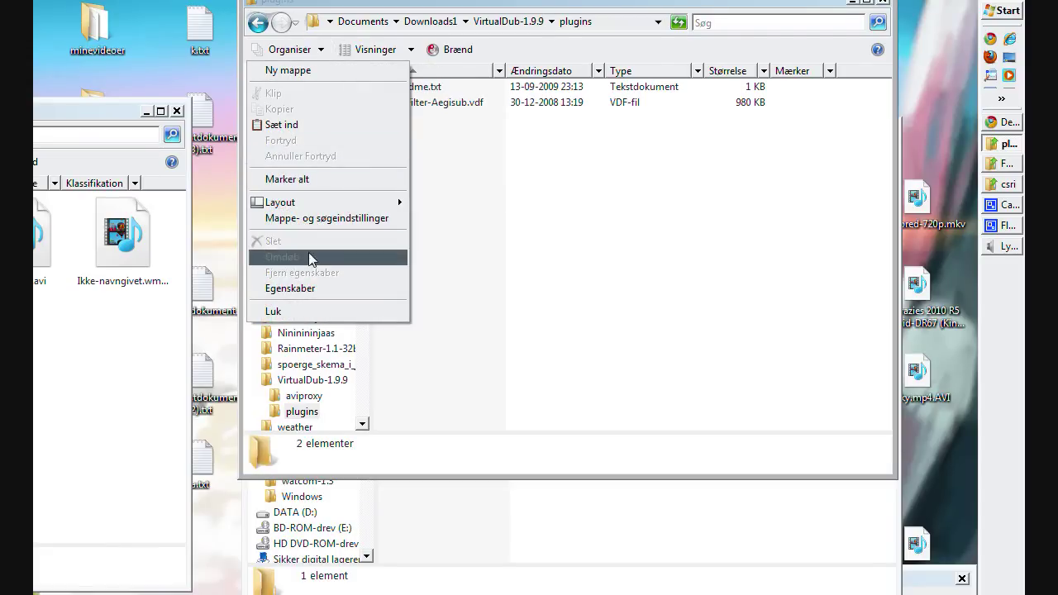
click(313, 287)
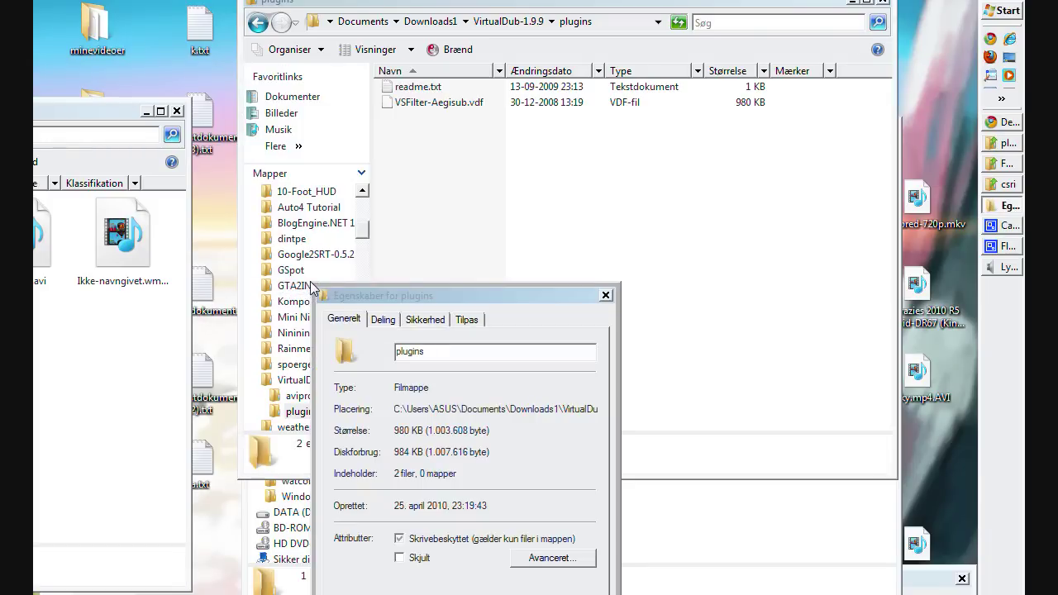
click(468, 320)
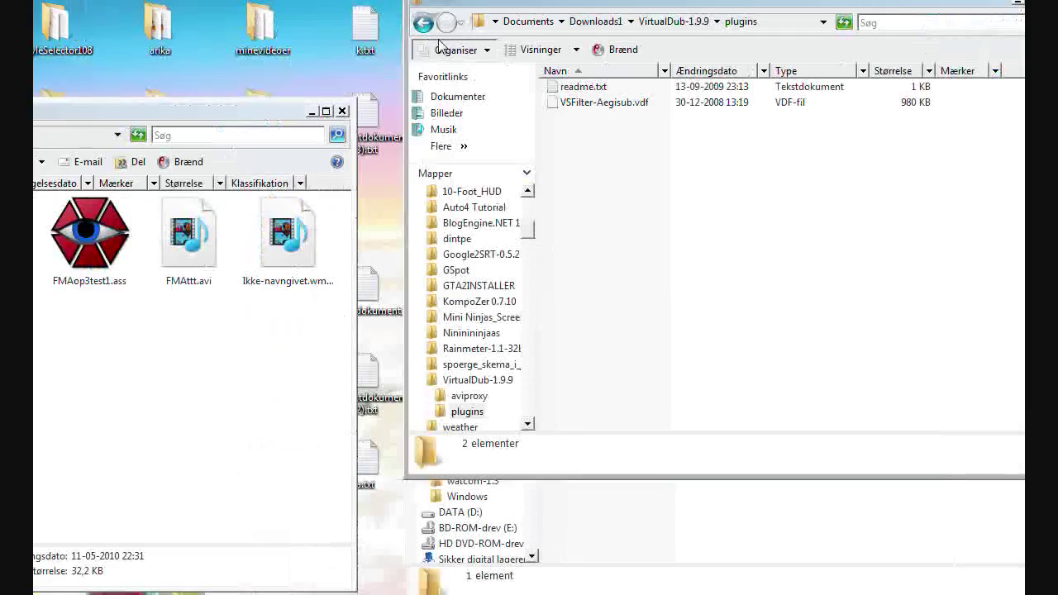
click(287, 50)
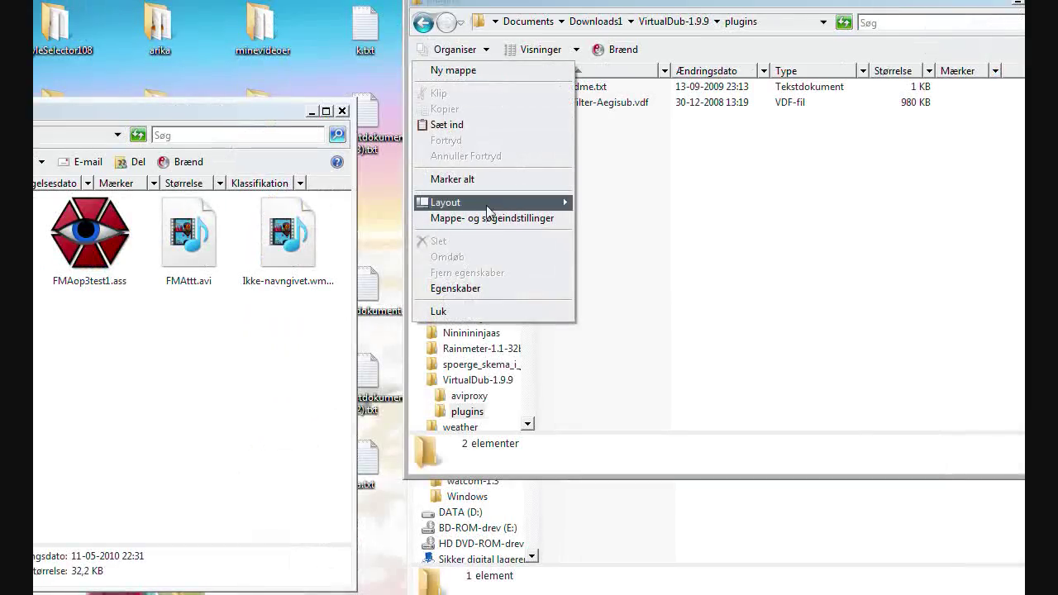
click(455, 288)
key(Escape)
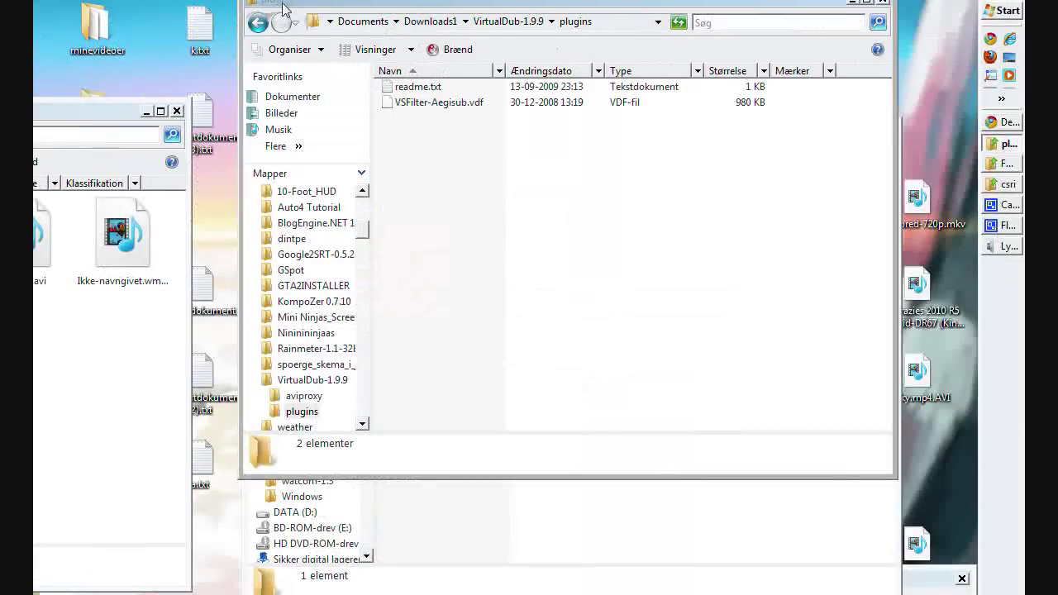
Step: Examine the advanced view settings in the folder options, especially the one for hiding extensions of known file types, and close the options
click(290, 50)
click(340, 218)
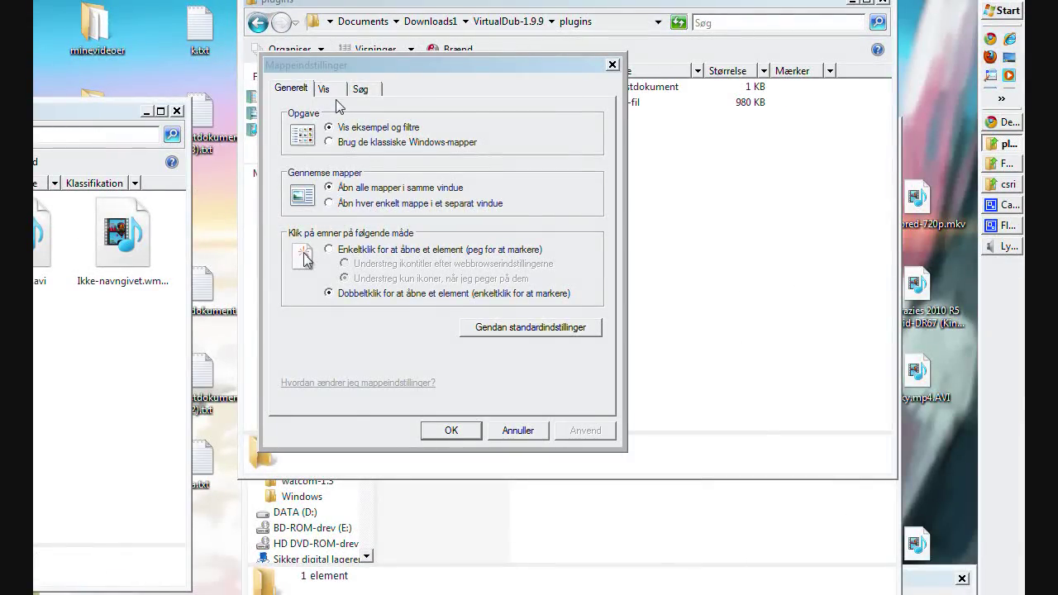
click(325, 90)
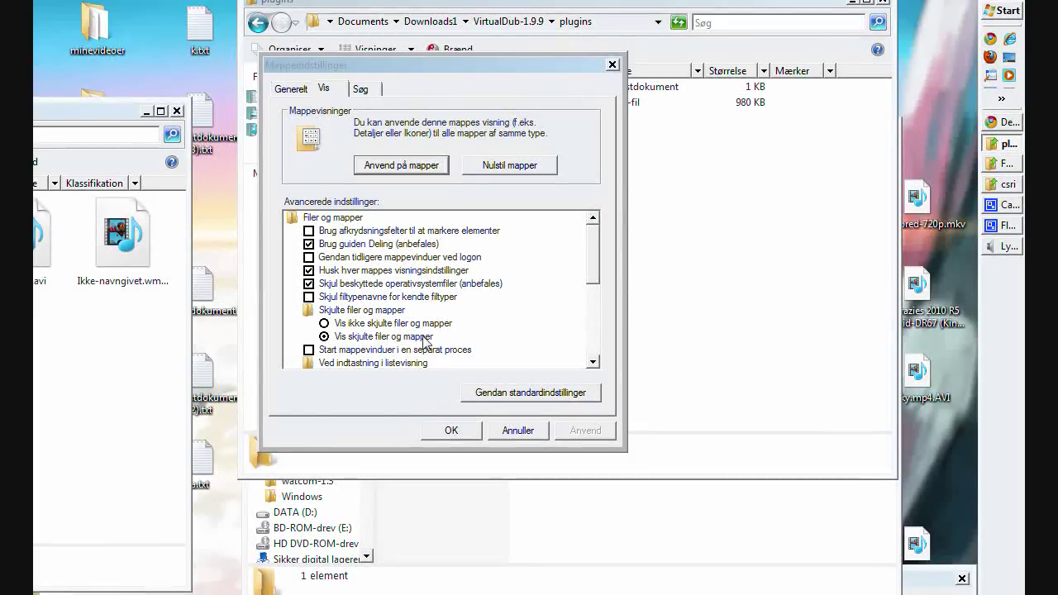
drag(463, 63, 551, 101)
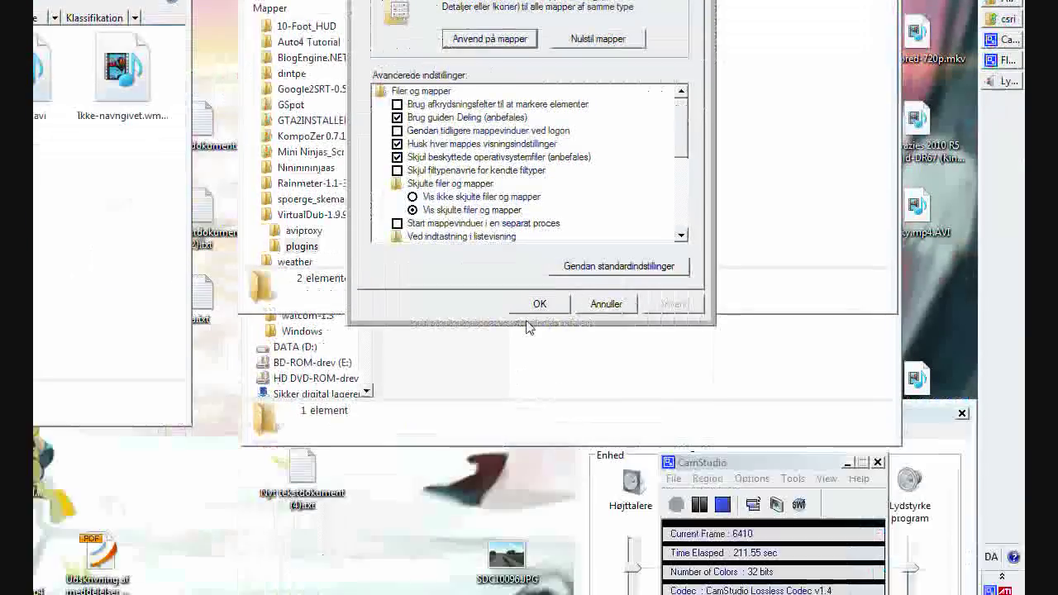
click(536, 308)
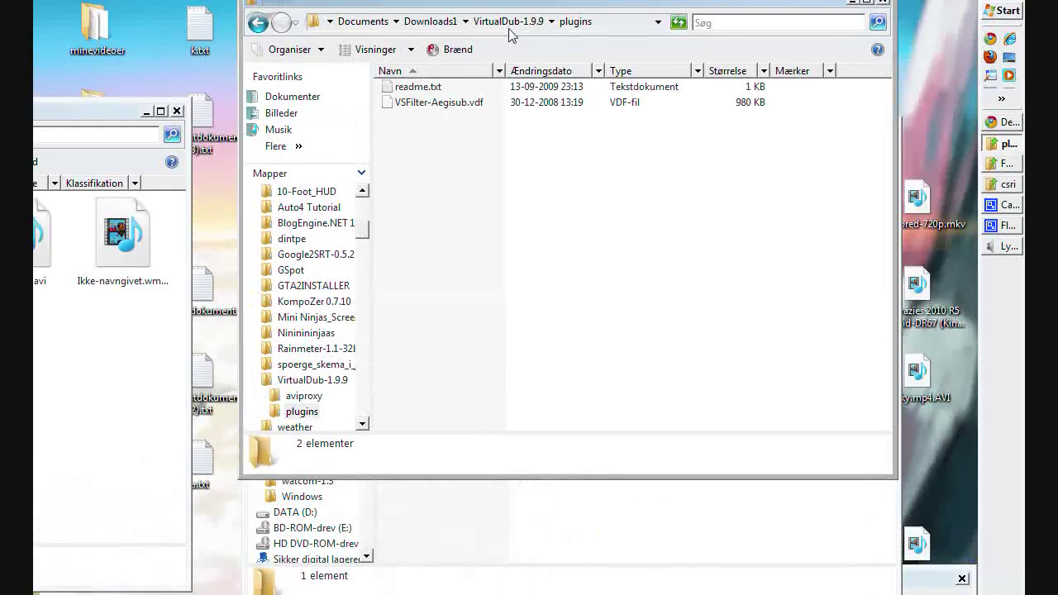
Step: Launch VirtualDub.exe from the VirtualDub-1.9.9 folder and place its window so the files in the FMA folder stay reachable
click(508, 23)
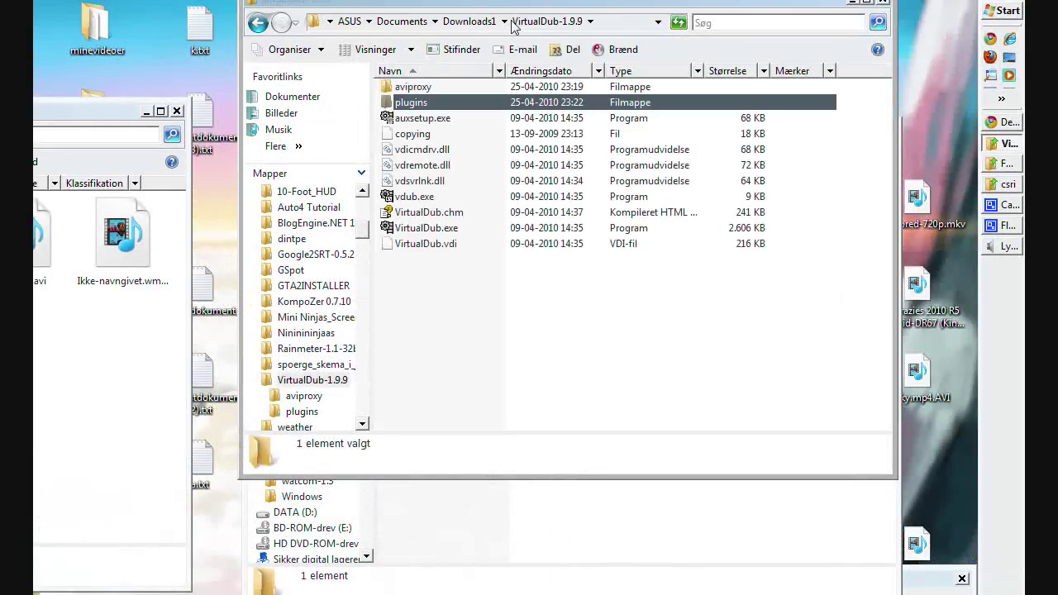
double_click(431, 228)
drag(130, 196, 318, 145)
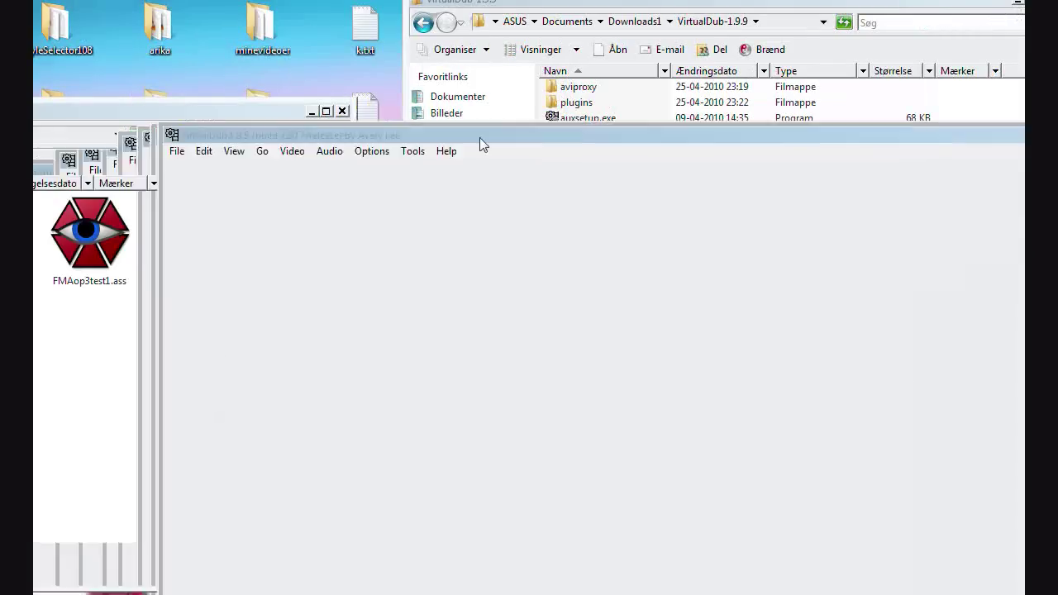
drag(484, 145, 649, 167)
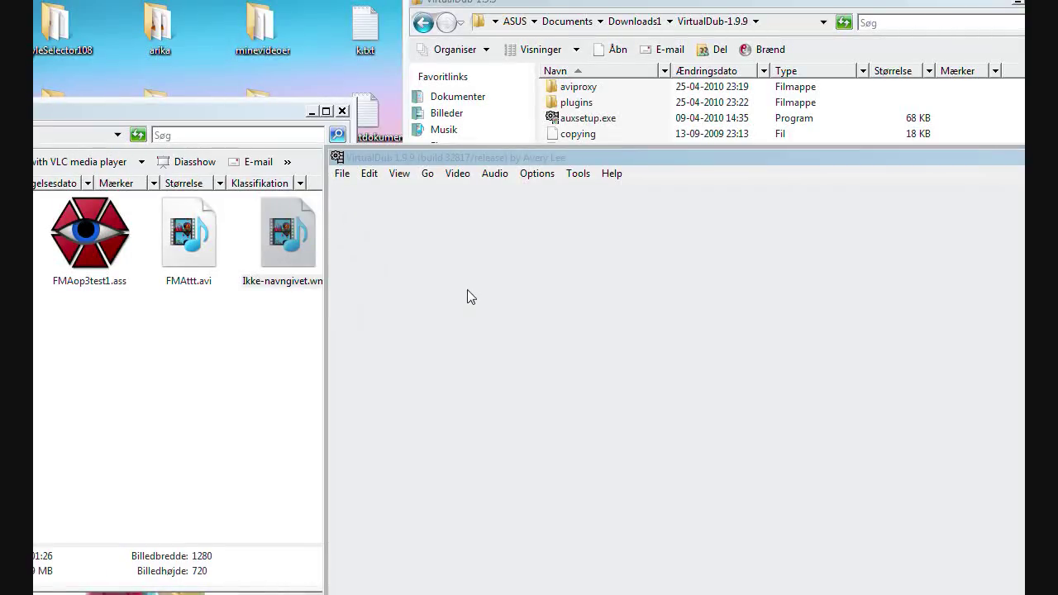
Step: Load the Ikke-navngivet.wmv.AVI video from the FMA folder into VirtualDub and open its video filters list
drag(288, 240, 496, 277)
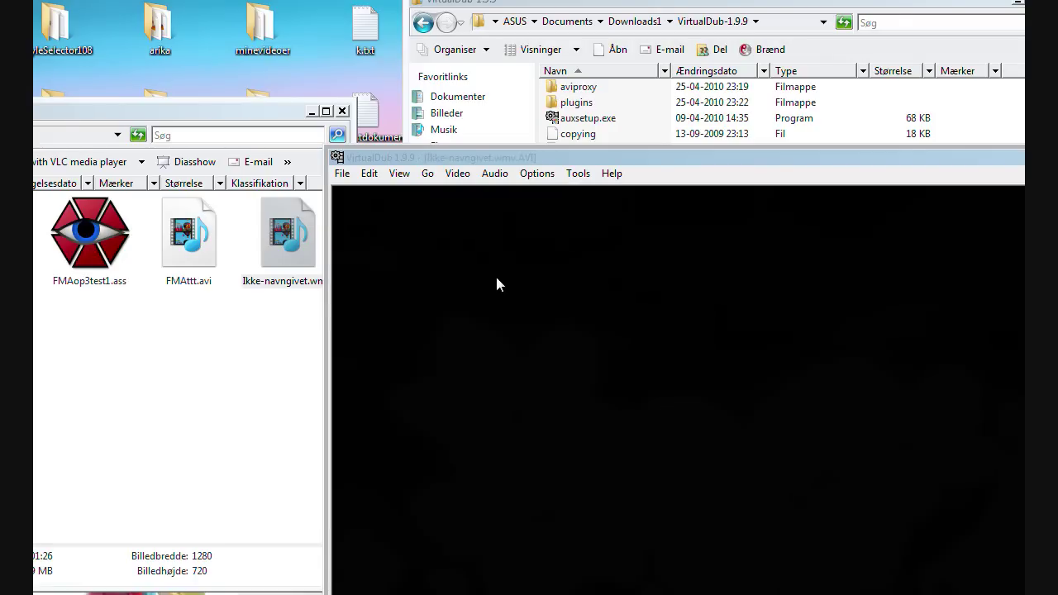
drag(660, 159, 473, 105)
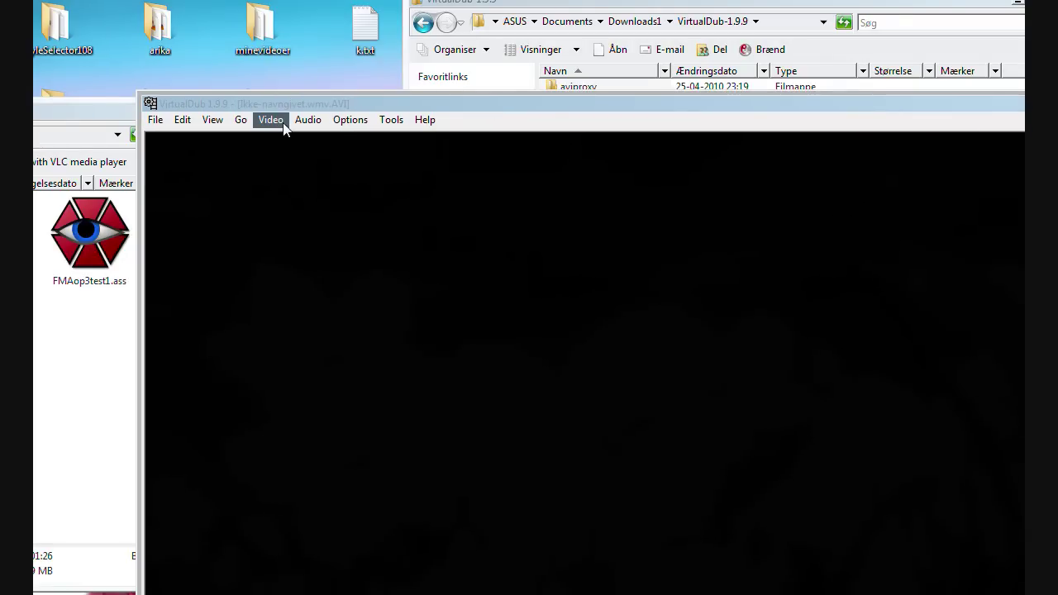
click(273, 121)
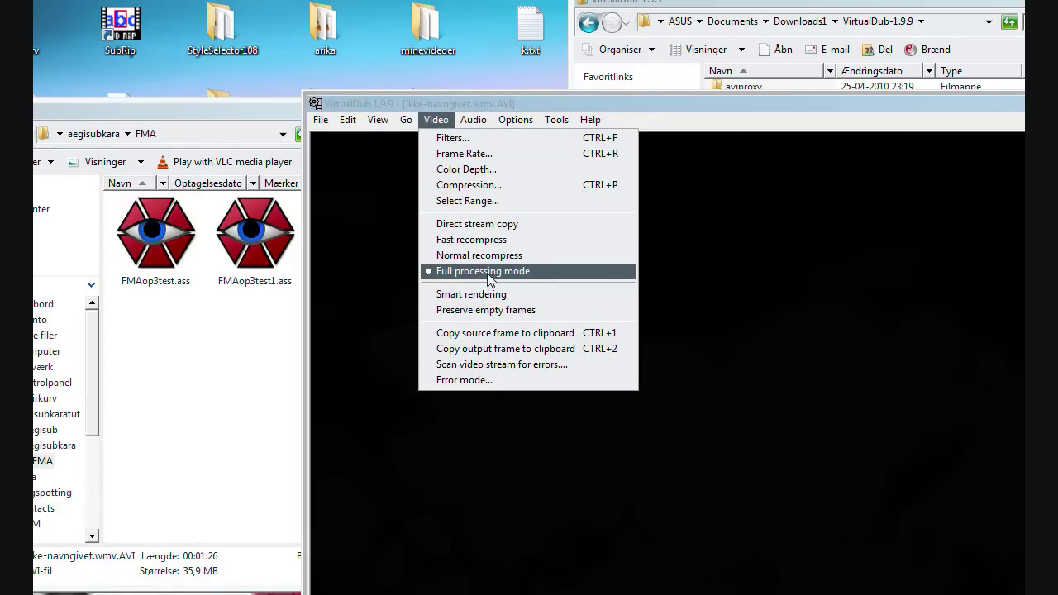
click(472, 138)
click(692, 220)
drag(633, 206, 633, 303)
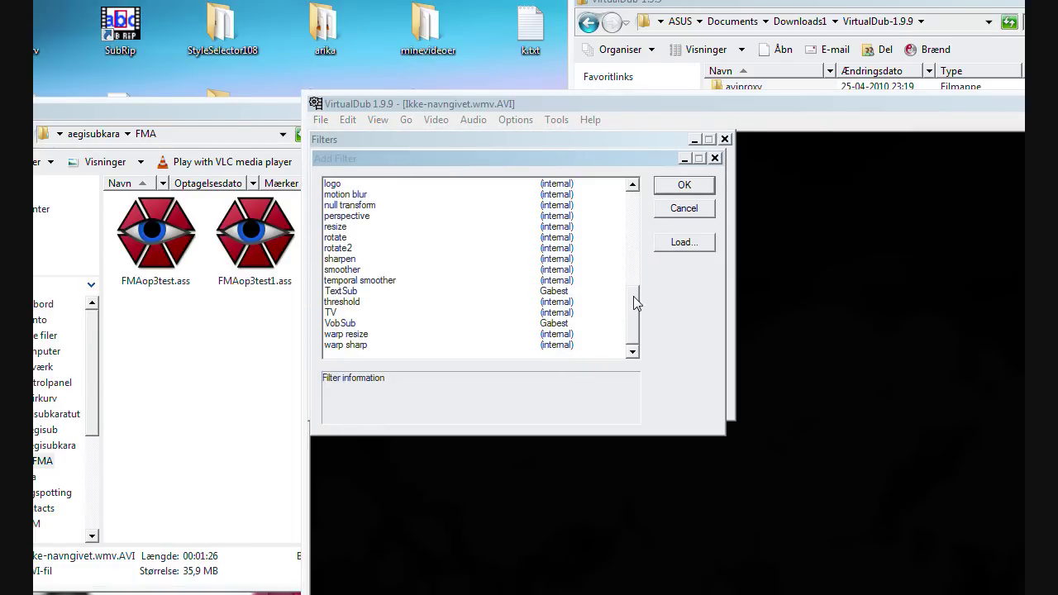
click(345, 325)
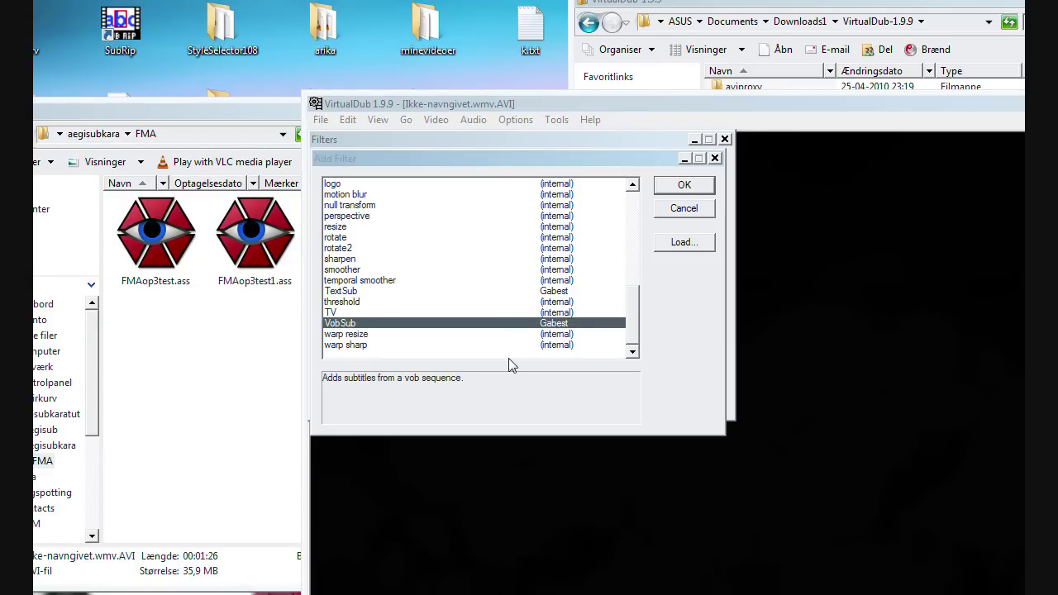
click(686, 185)
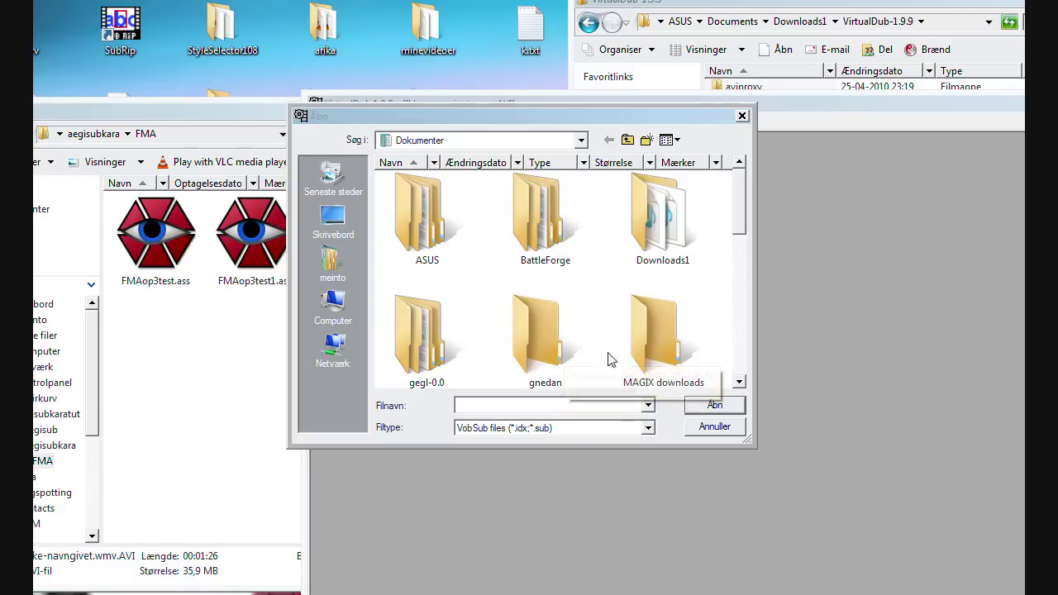
click(649, 262)
click(648, 262)
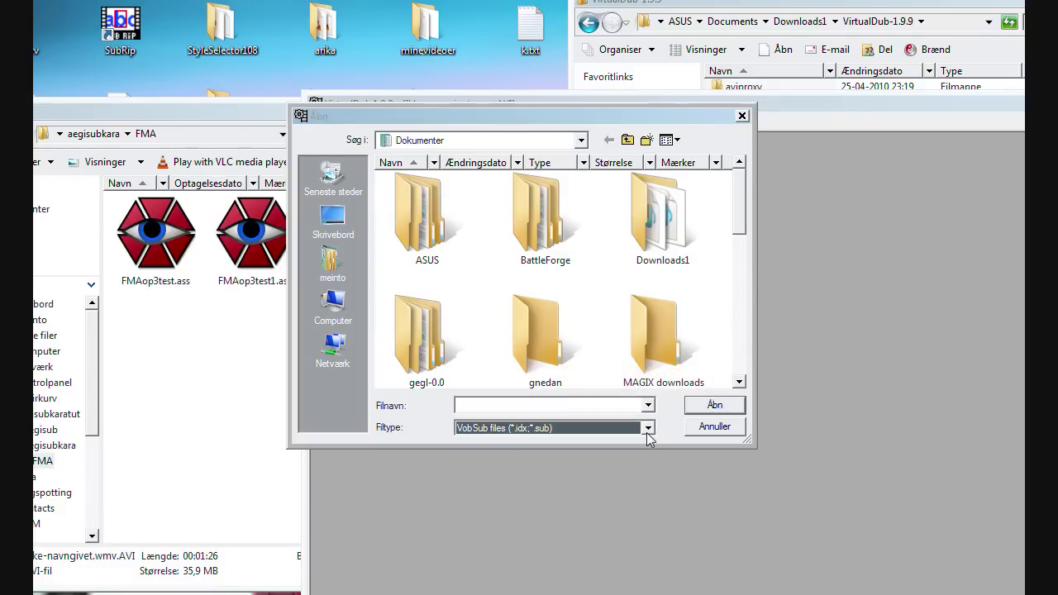
click(699, 426)
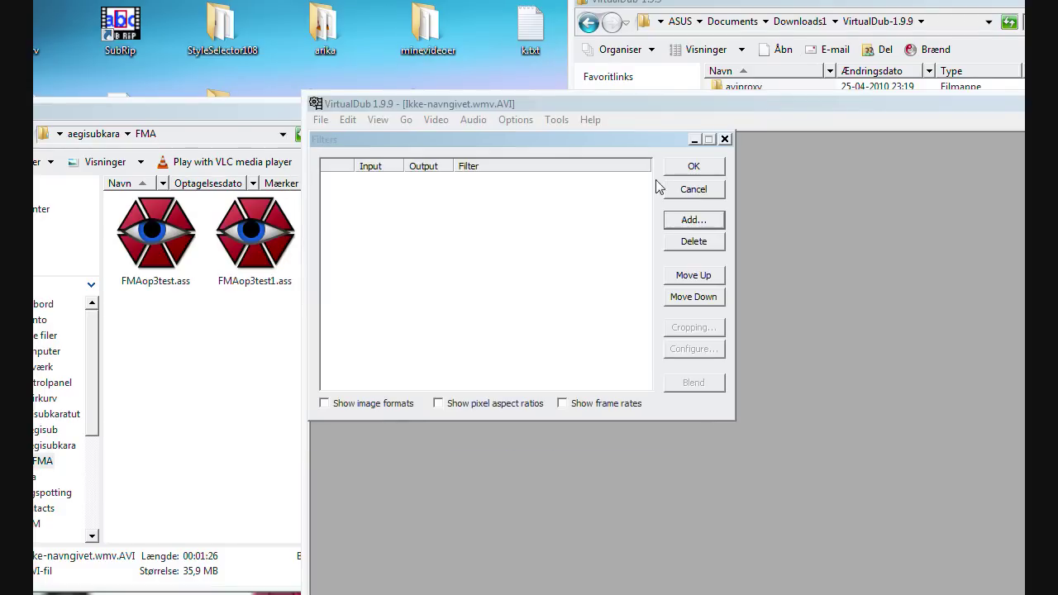
Step: Add the TextSub filter to the video and check which subtitle file types its file chooser accepts
click(695, 225)
drag(633, 217, 649, 392)
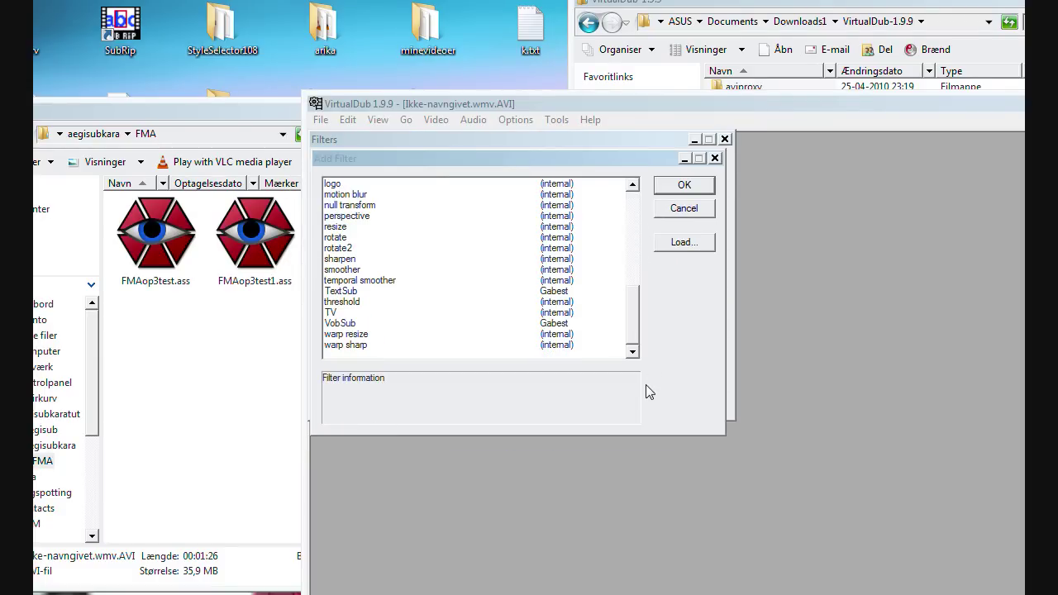
click(388, 293)
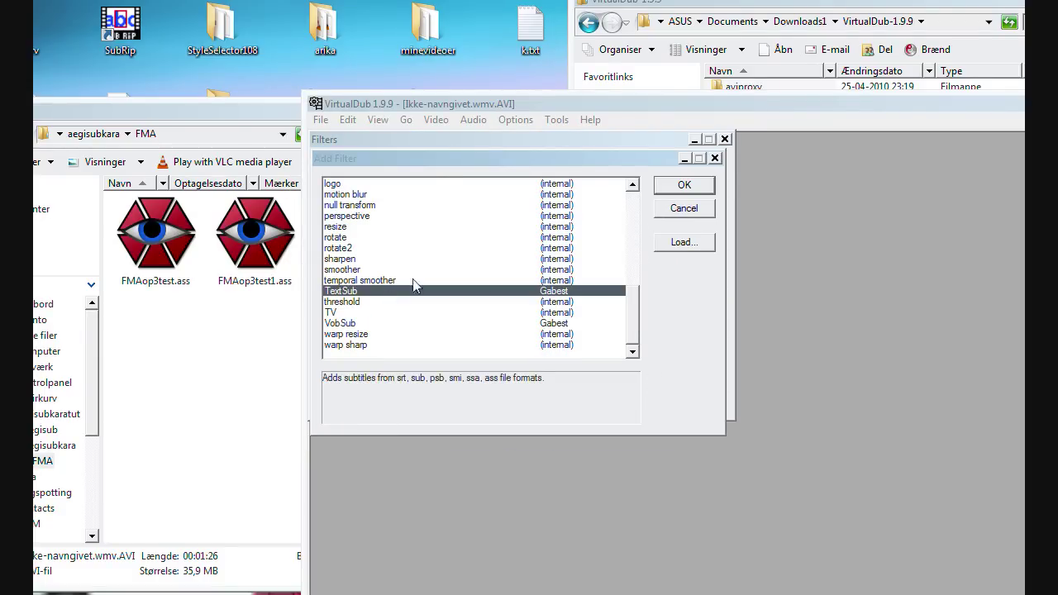
click(685, 184)
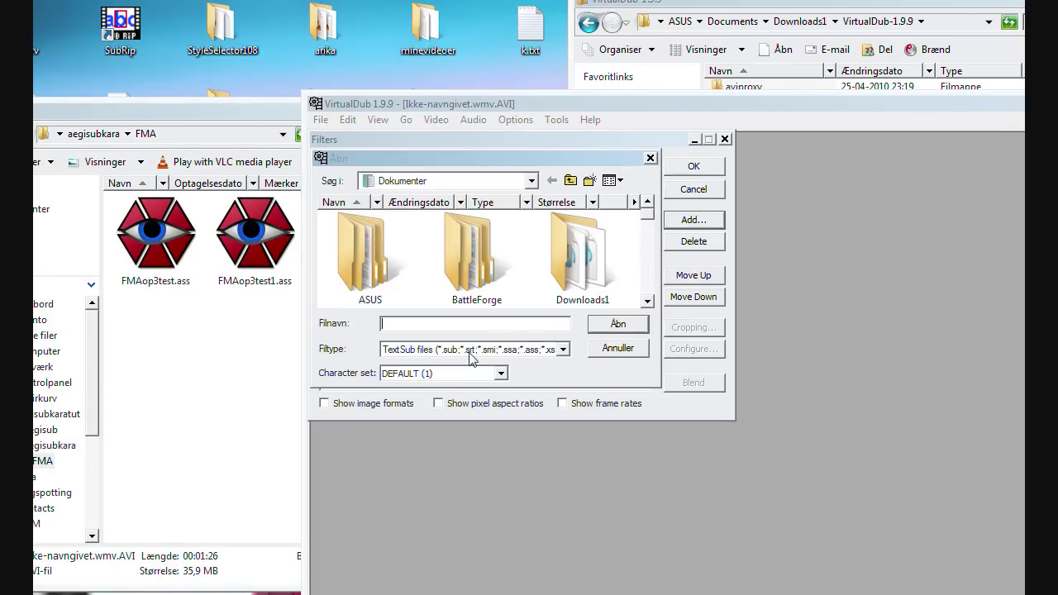
click(559, 350)
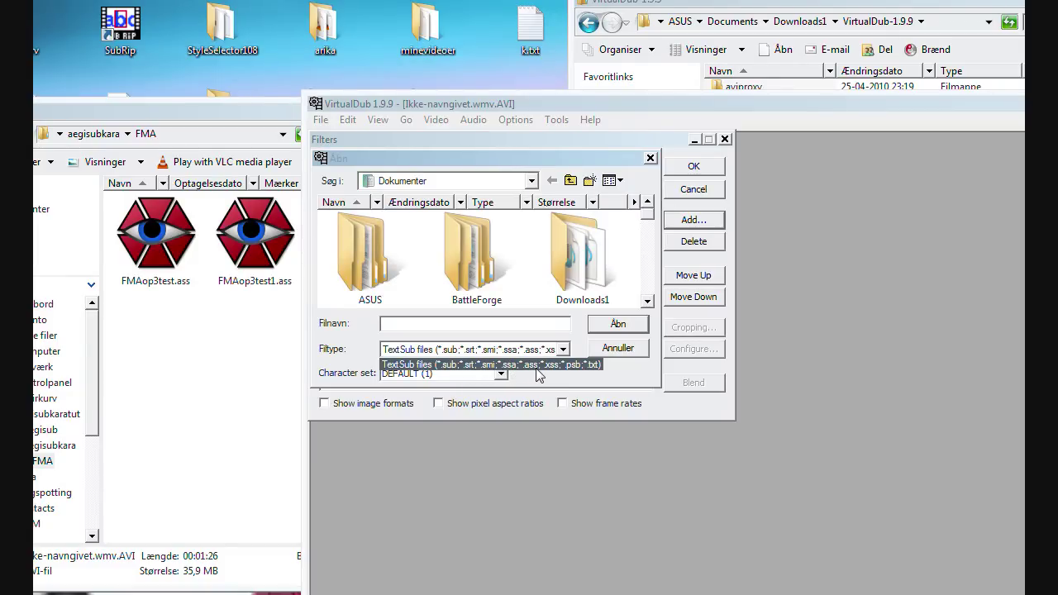
click(562, 266)
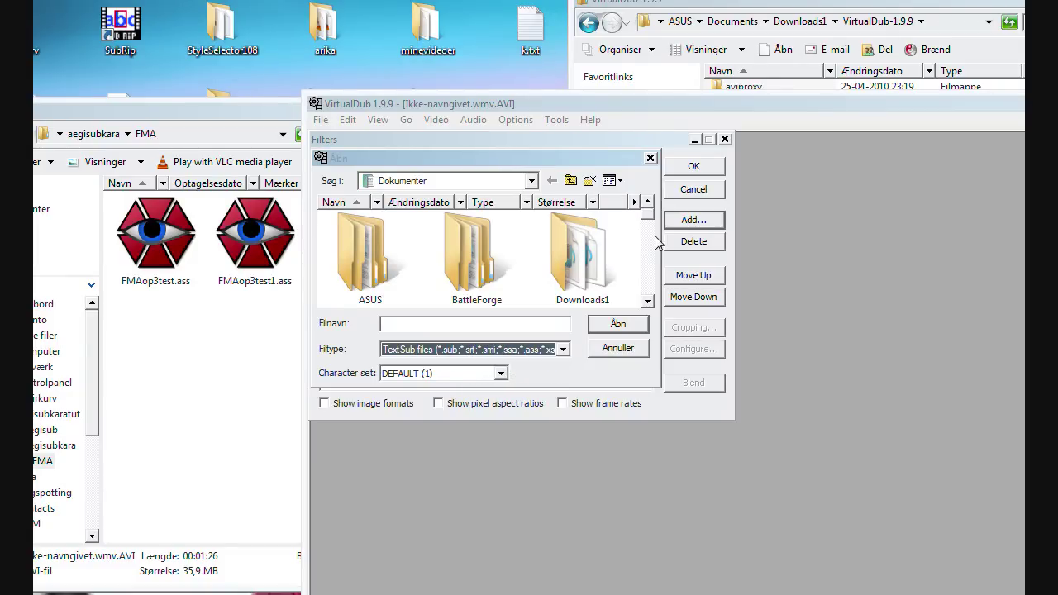
Step: Show the FMA folder's full path for reference and switch the subtitle file chooser to the desktop (Skrivebord)
drag(651, 217, 653, 238)
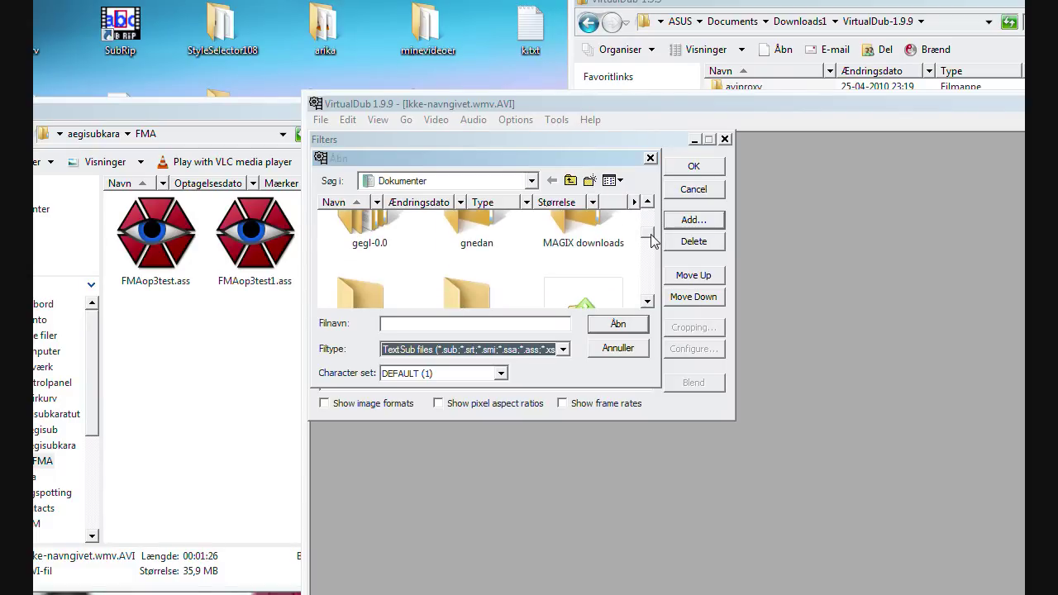
click(112, 135)
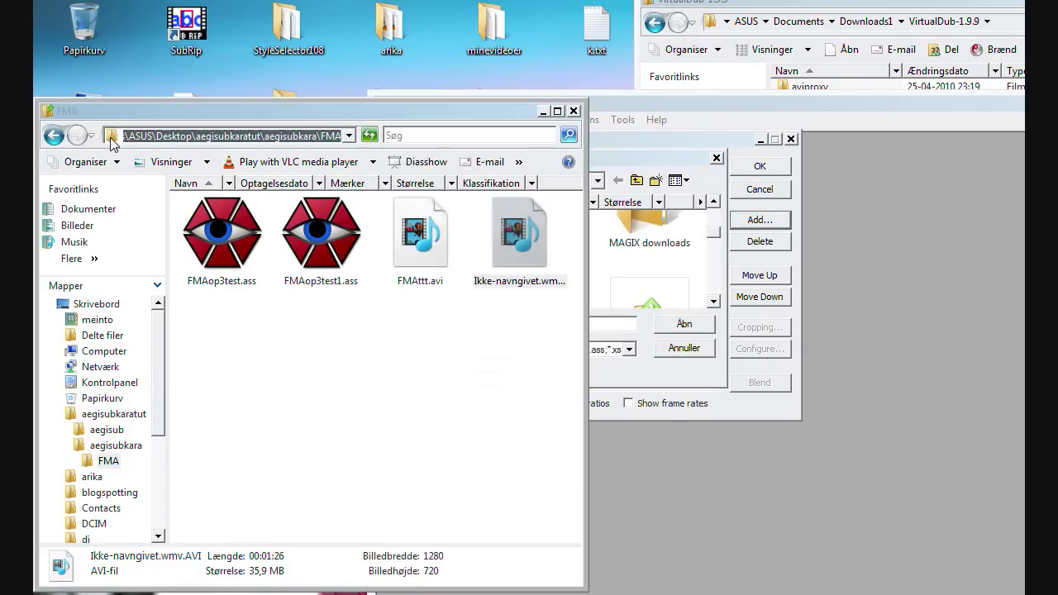
click(617, 180)
click(477, 181)
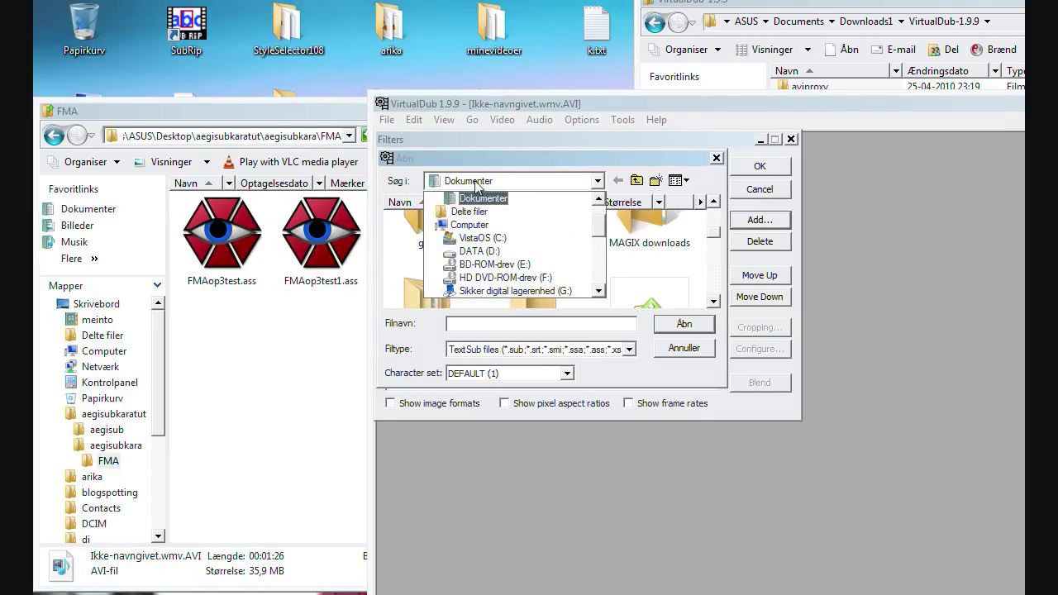
key(Down)
key(Down)
key(Down)
key(Return)
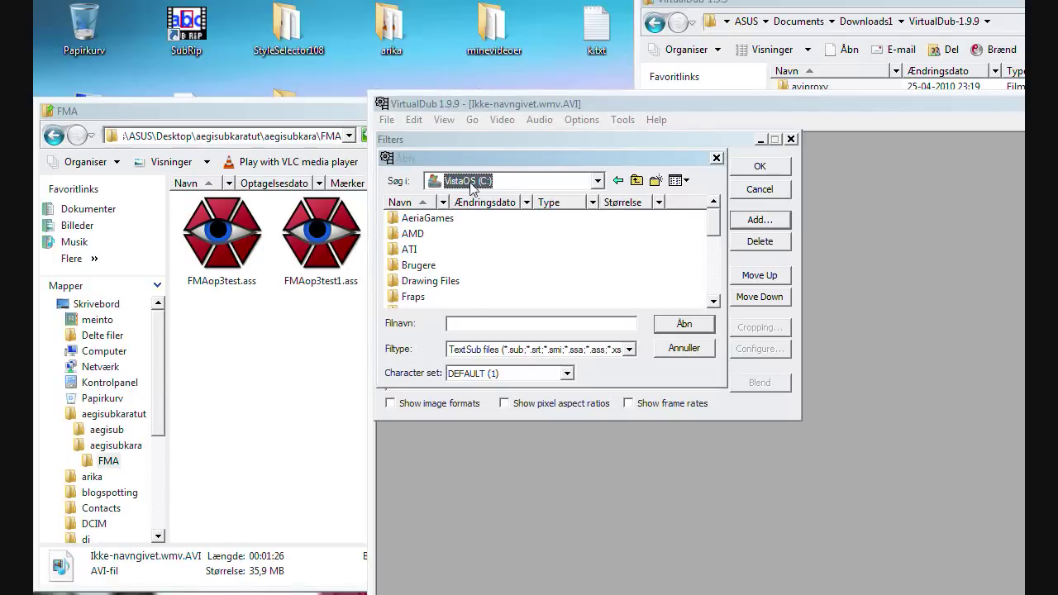
click(637, 181)
click(637, 181)
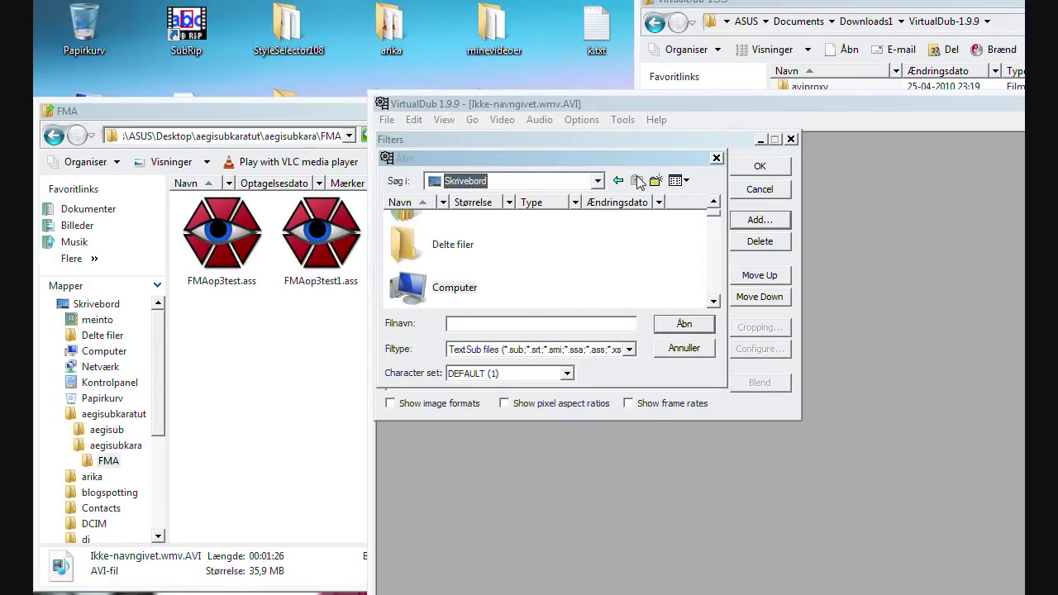
Step: Find the aegisubkaratut folder on the desktop in the subtitle file chooser and open it
click(453, 245)
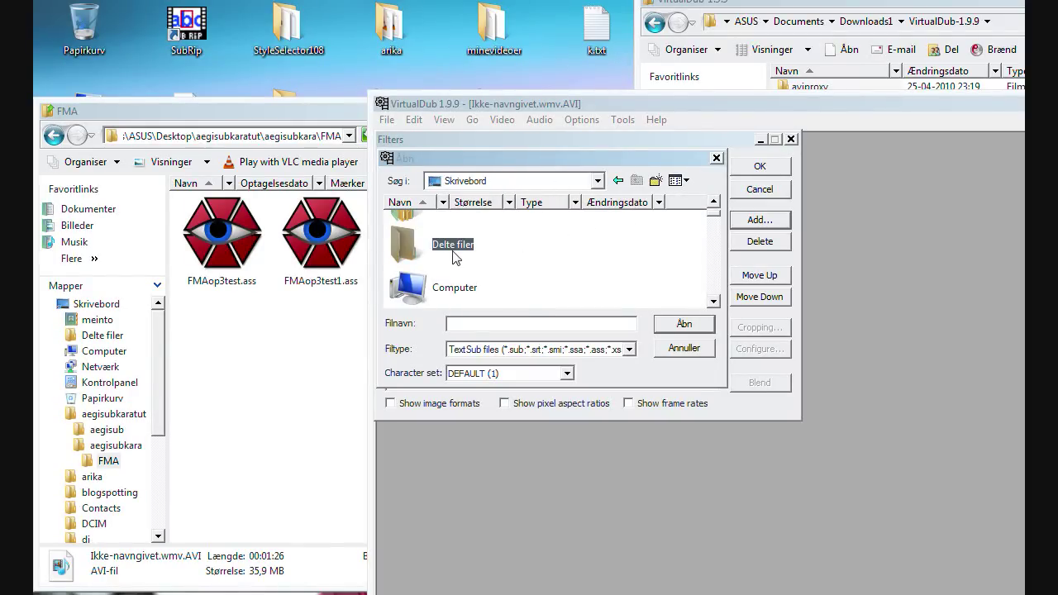
scroll(496, 279, down, 10)
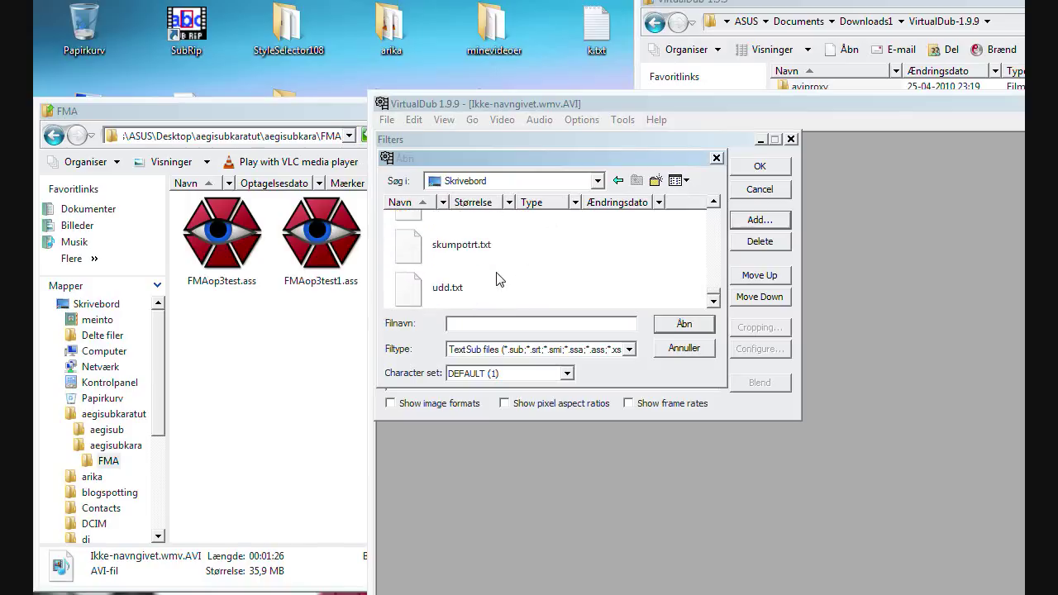
scroll(480, 277, up, 4)
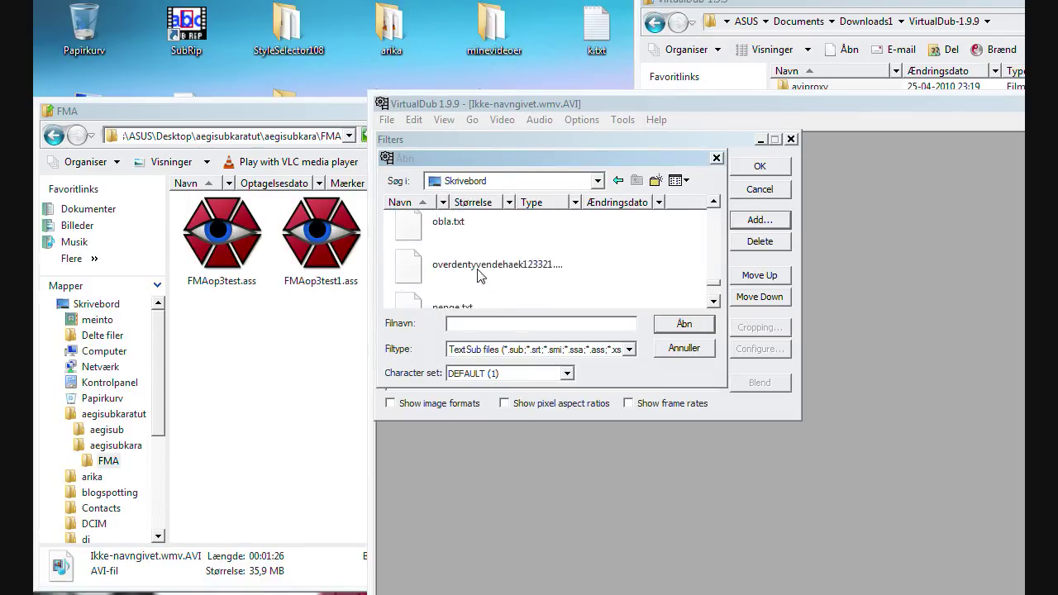
click(480, 275)
scroll(479, 277, up, 3)
double_click(480, 277)
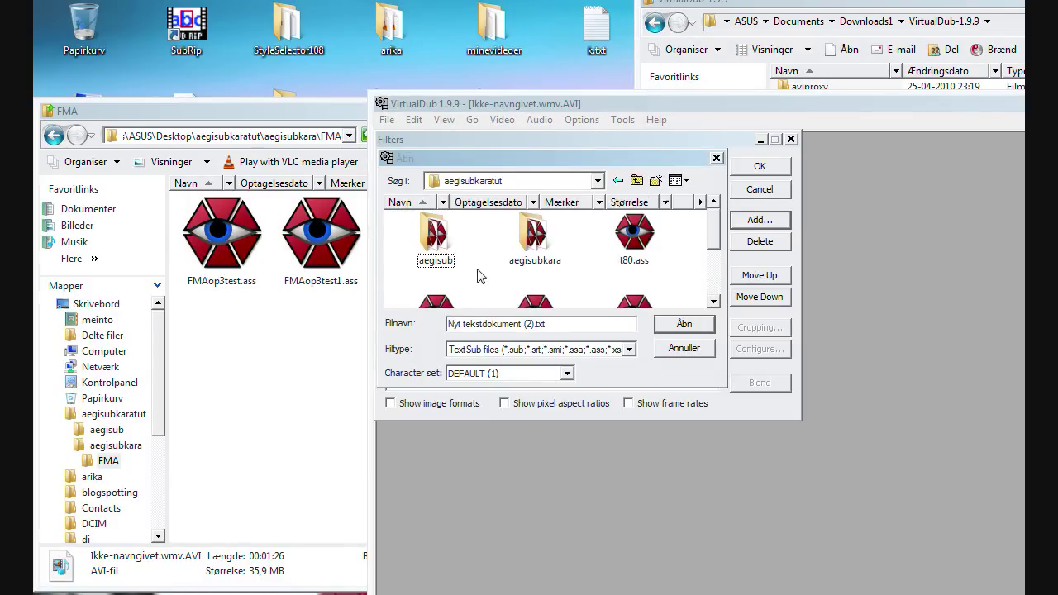
Step: Load FMAop3test.ass from the FMA folder inside aegisubkara into the TextSub filter and accept the filters list
double_click(537, 248)
click(406, 218)
double_click(406, 218)
click(458, 248)
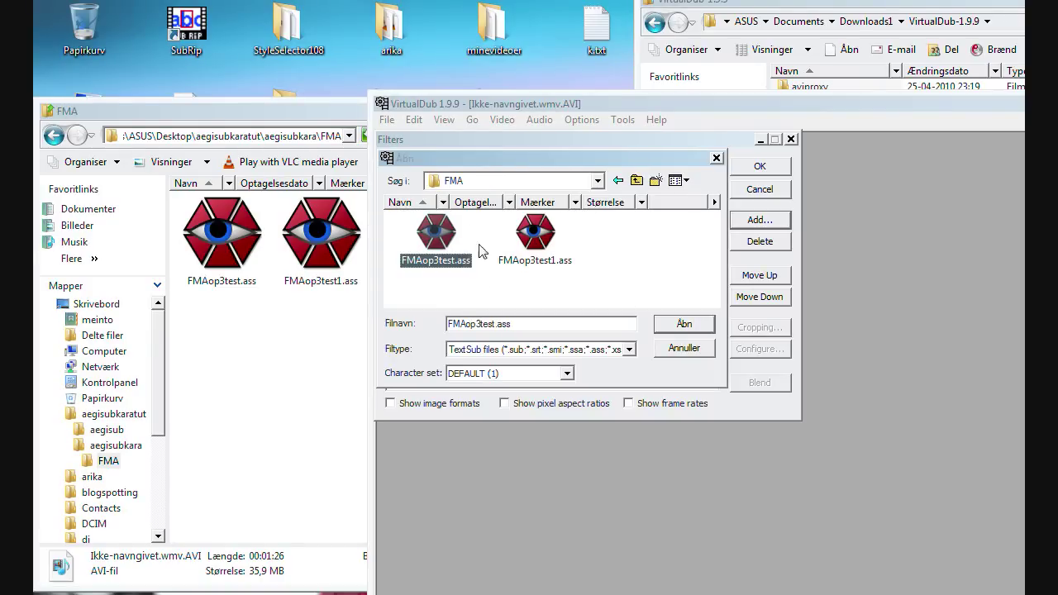
drag(498, 329, 522, 331)
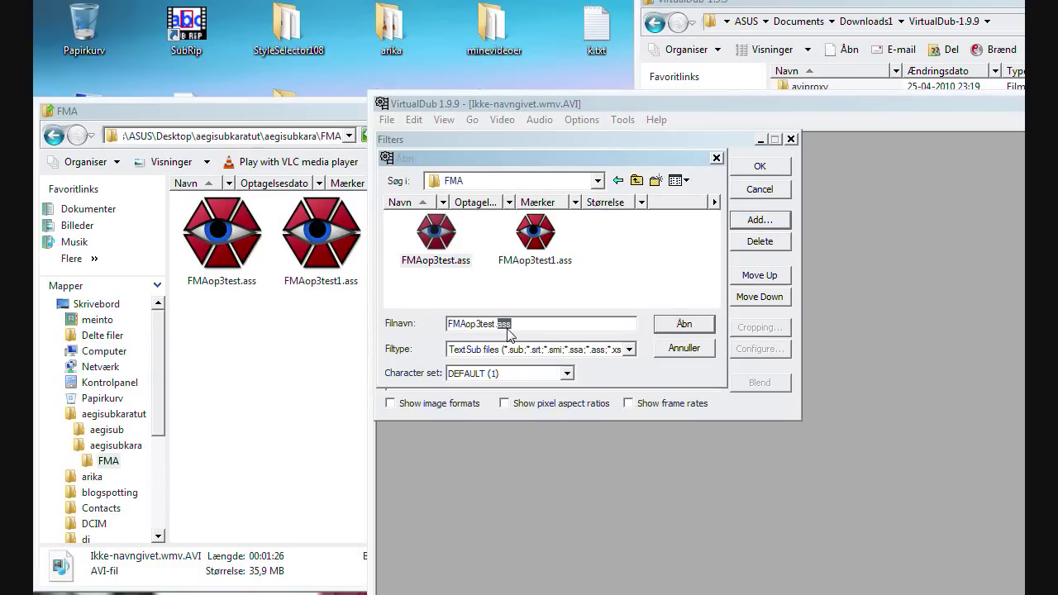
click(459, 263)
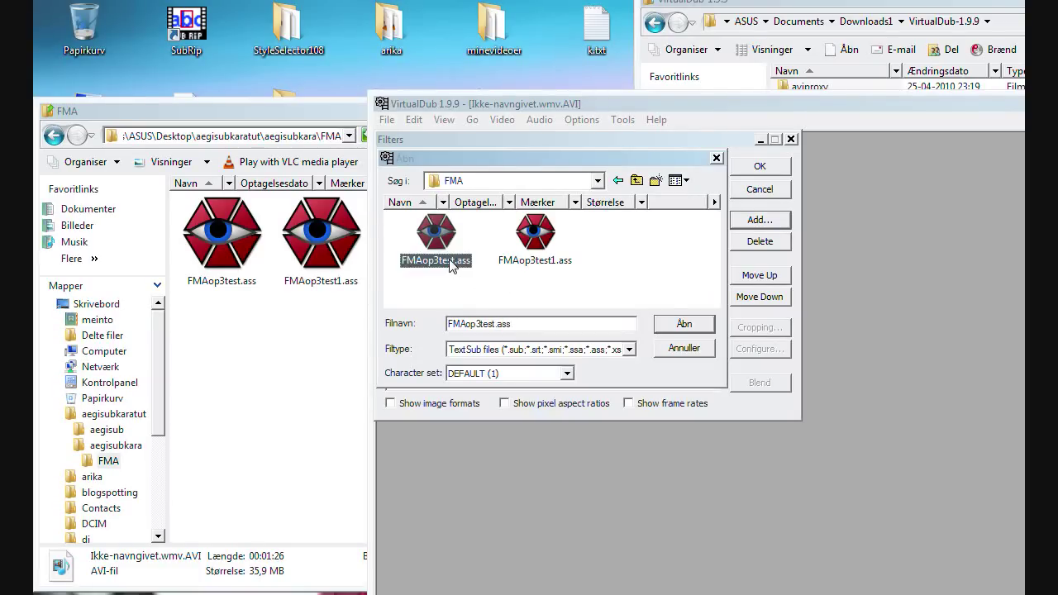
click(684, 326)
click(761, 167)
Step: Maximize the program window and shrink the source video pane to make room for the output preview
drag(900, 101, 841, 88)
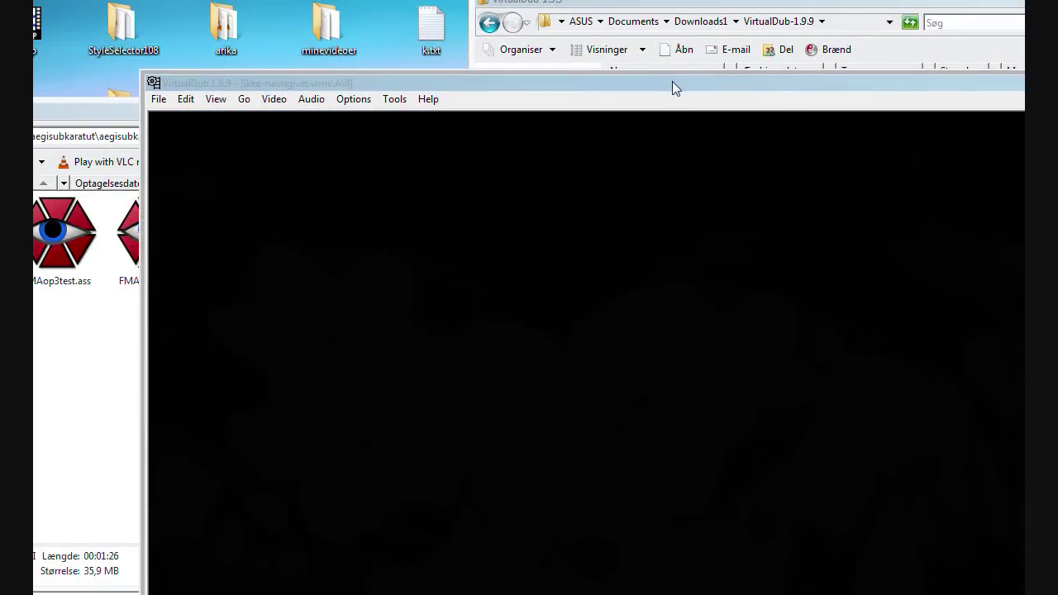
double_click(963, 82)
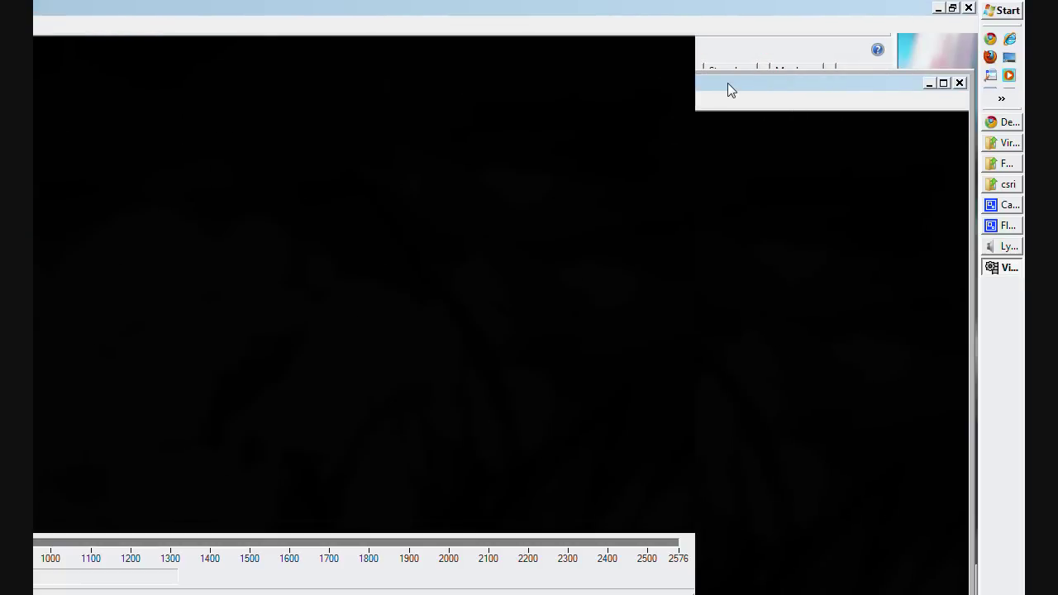
drag(703, 374, 447, 350)
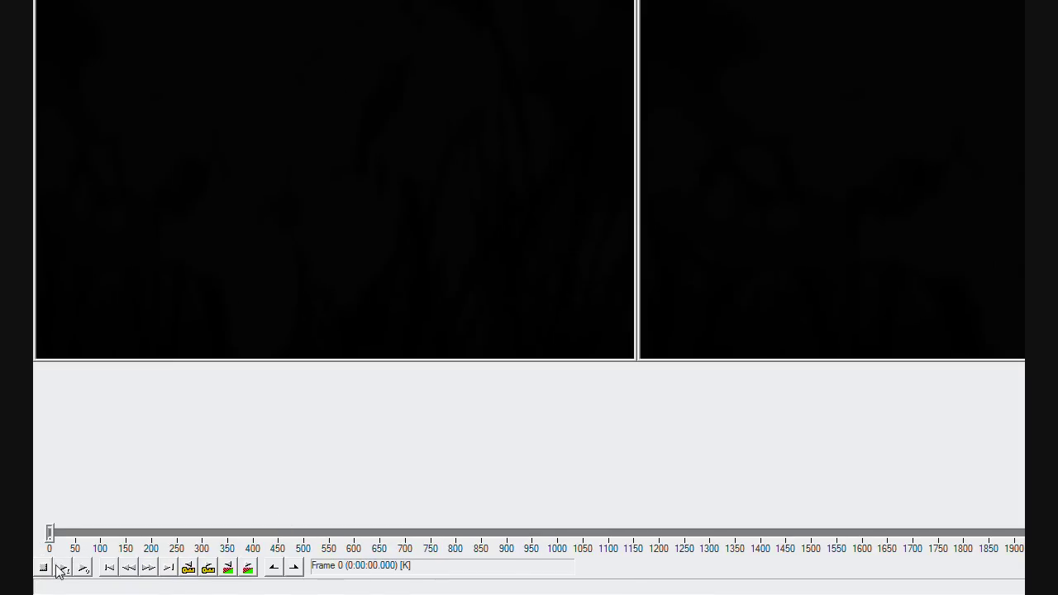
Step: Play and stop the source video, and preview the filtered output to check the karaoke subtitles
click(63, 569)
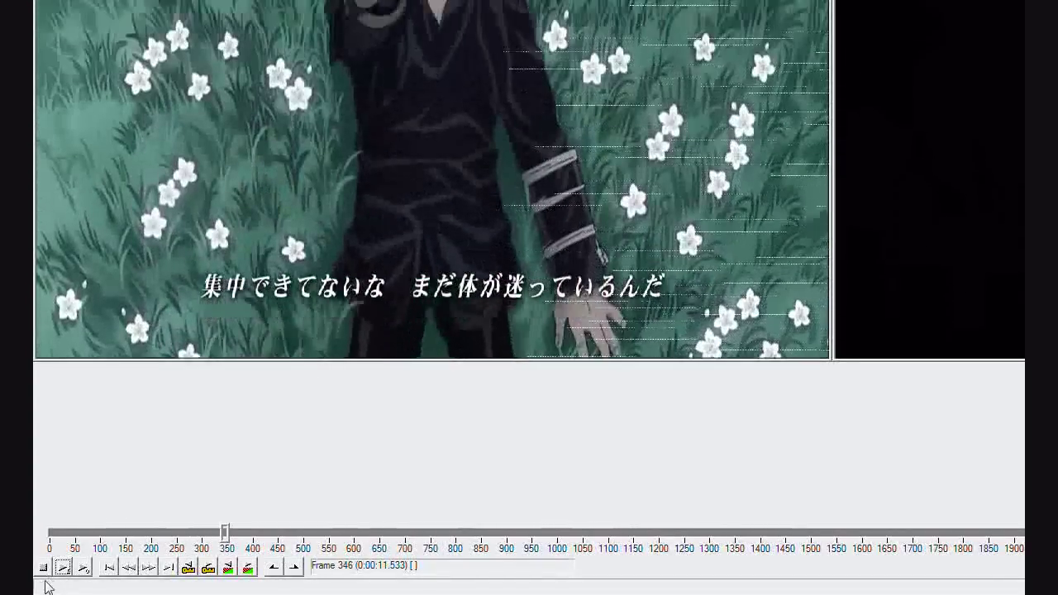
click(43, 568)
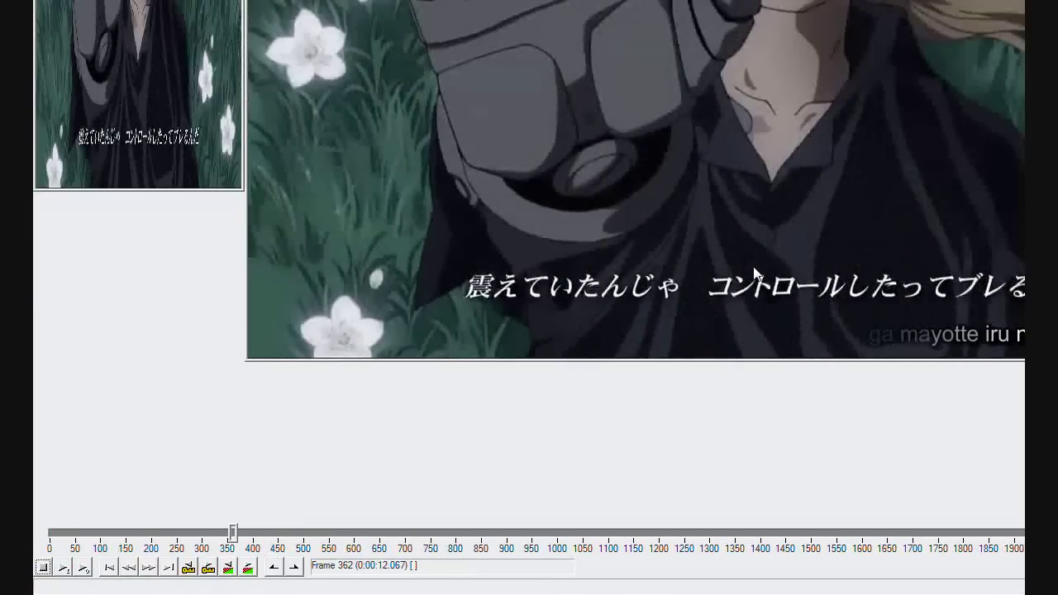
click(83, 568)
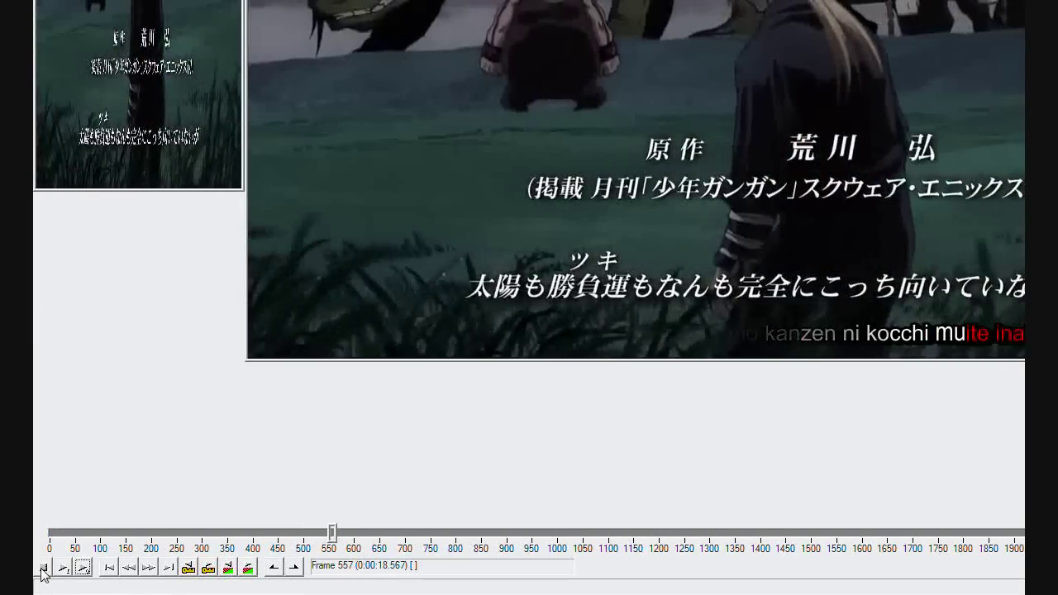
click(43, 568)
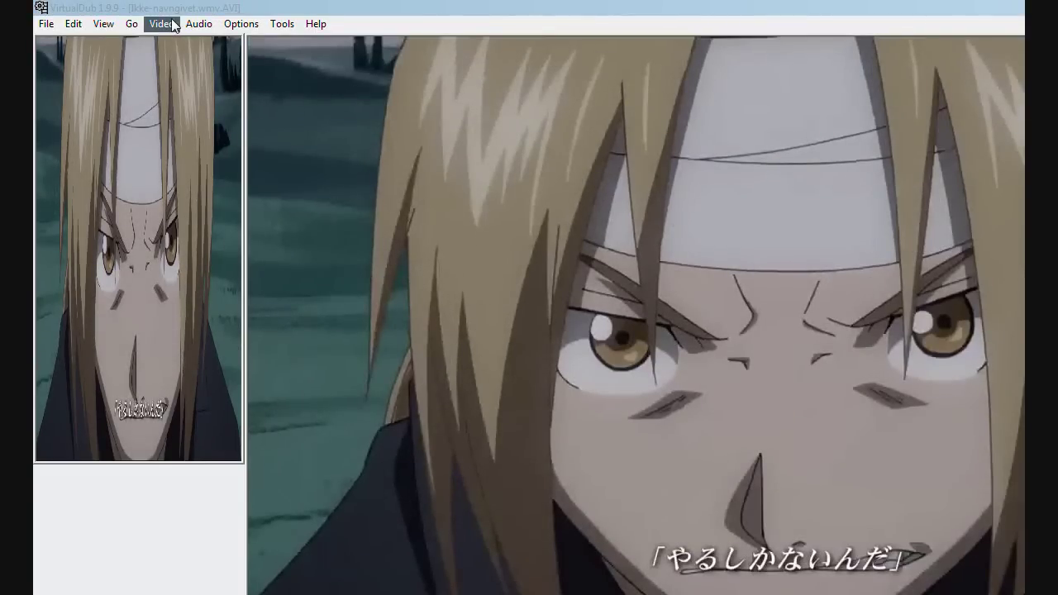
Step: Review the TextSub entry in the video filters list and close the list
click(172, 25)
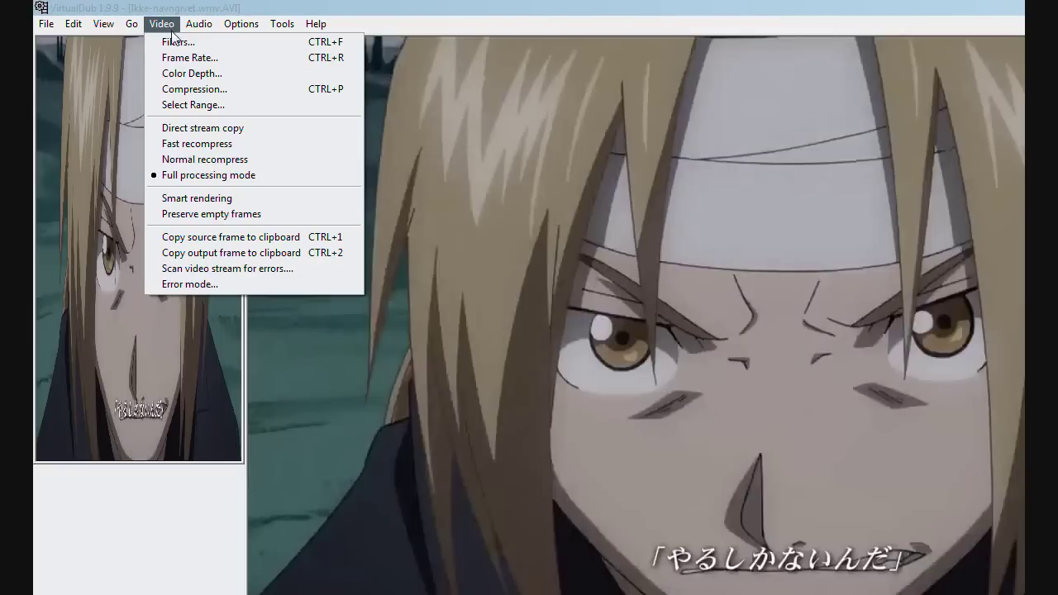
click(175, 42)
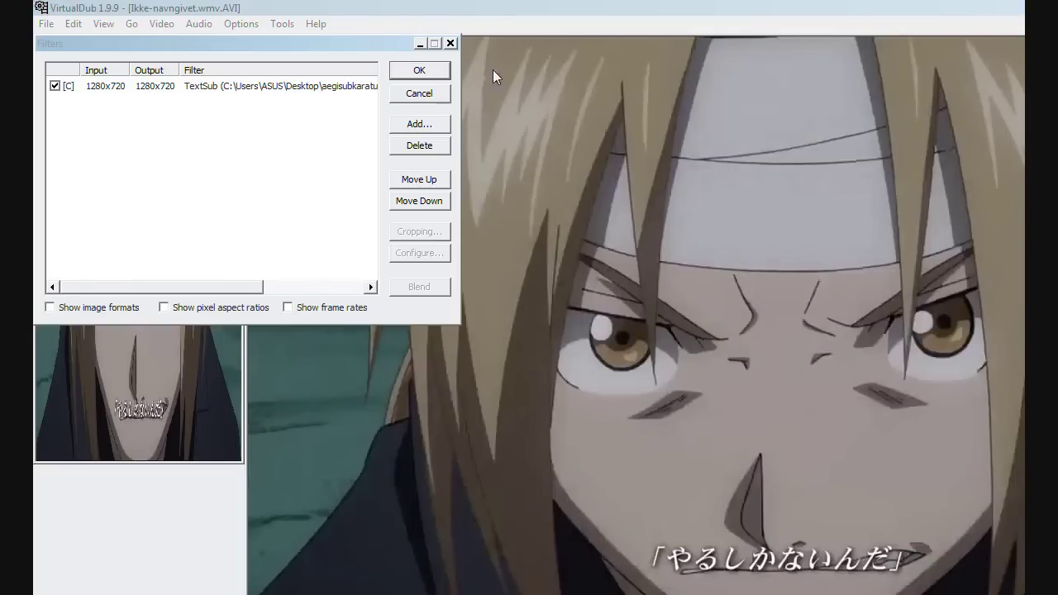
click(427, 71)
Step: Open the video compression settings and move the codec dialog over the output preview
click(168, 25)
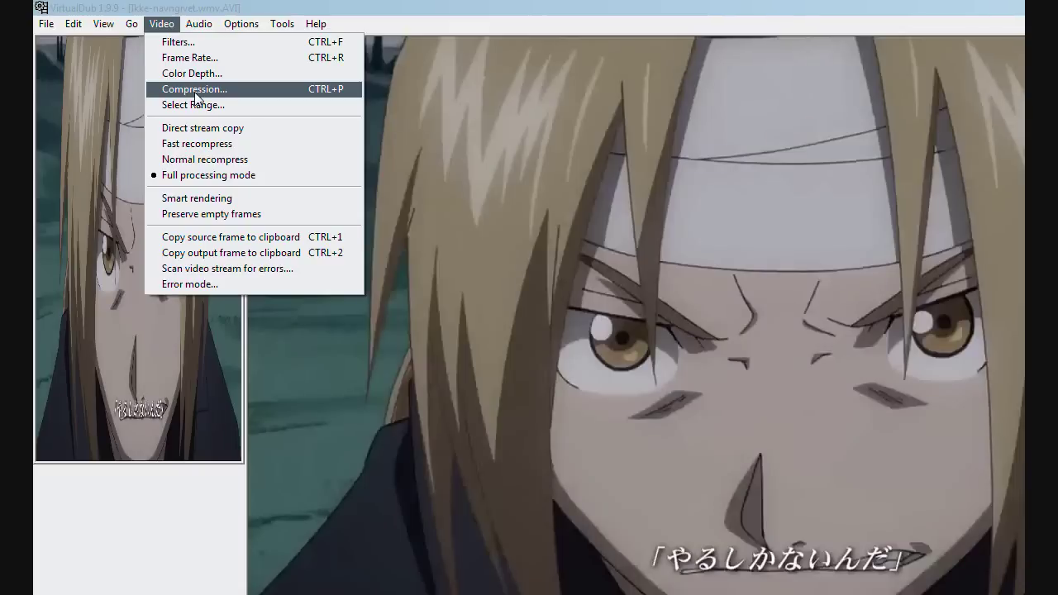
click(194, 92)
drag(196, 44, 550, 295)
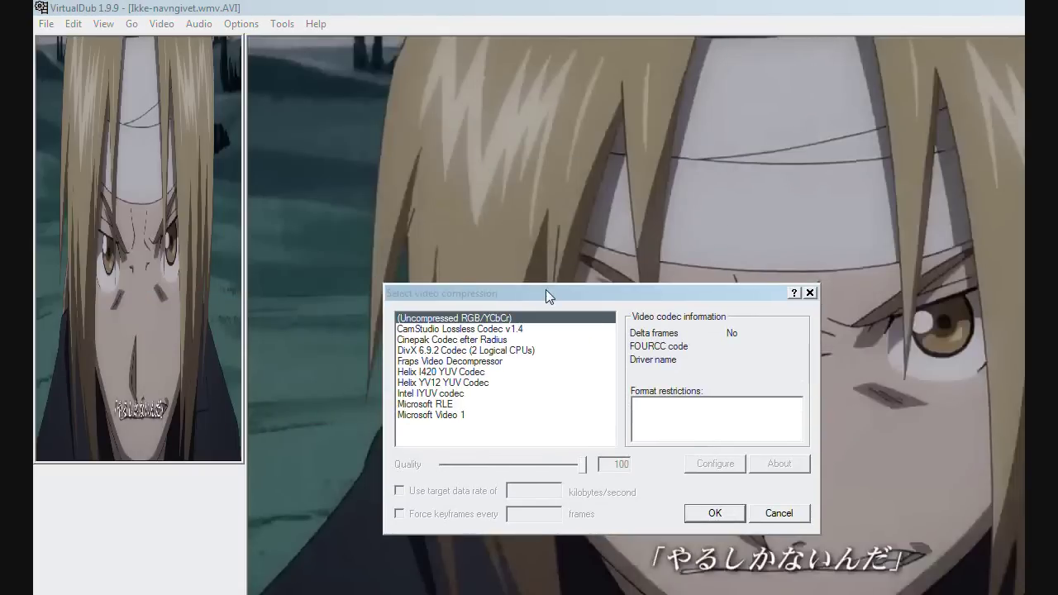